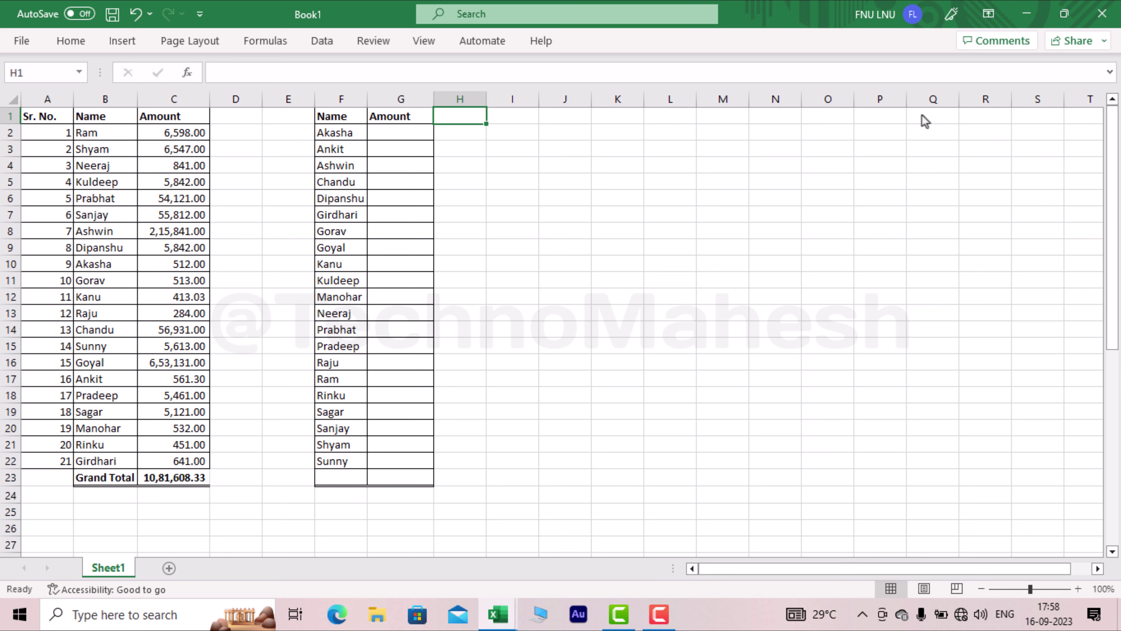
# Inspect the source table by selecting its whole range, its amounts and its names
pyautogui.click(565, 247)
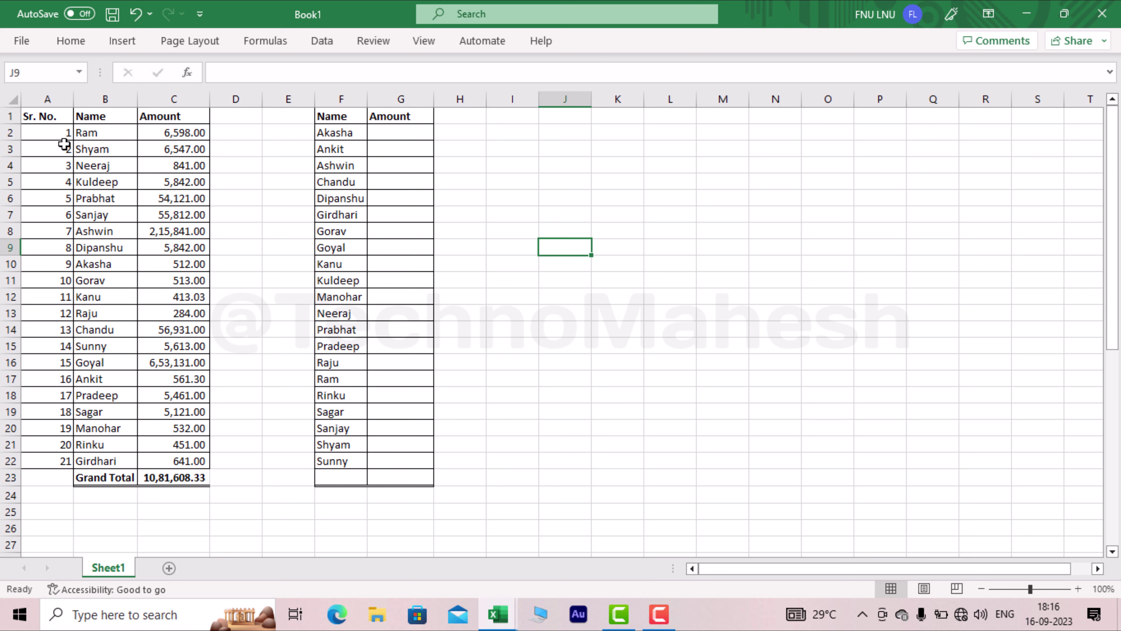
pyautogui.moveTo(39, 113); pyautogui.dragTo(172, 477)
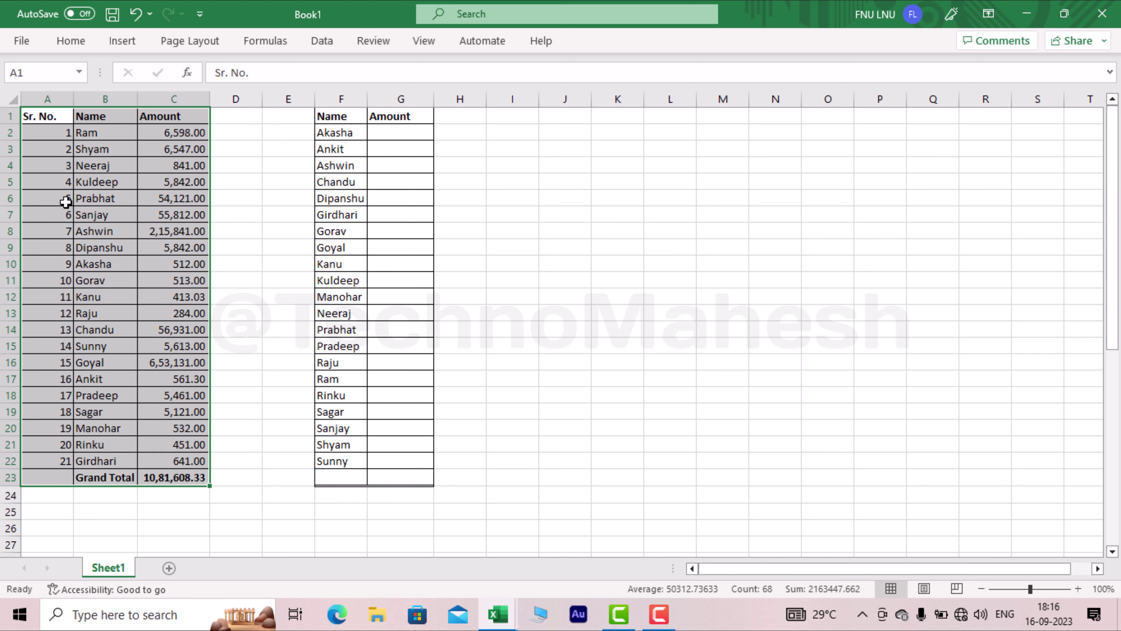
pyautogui.click(169, 179)
pyautogui.moveTo(177, 133); pyautogui.dragTo(170, 444)
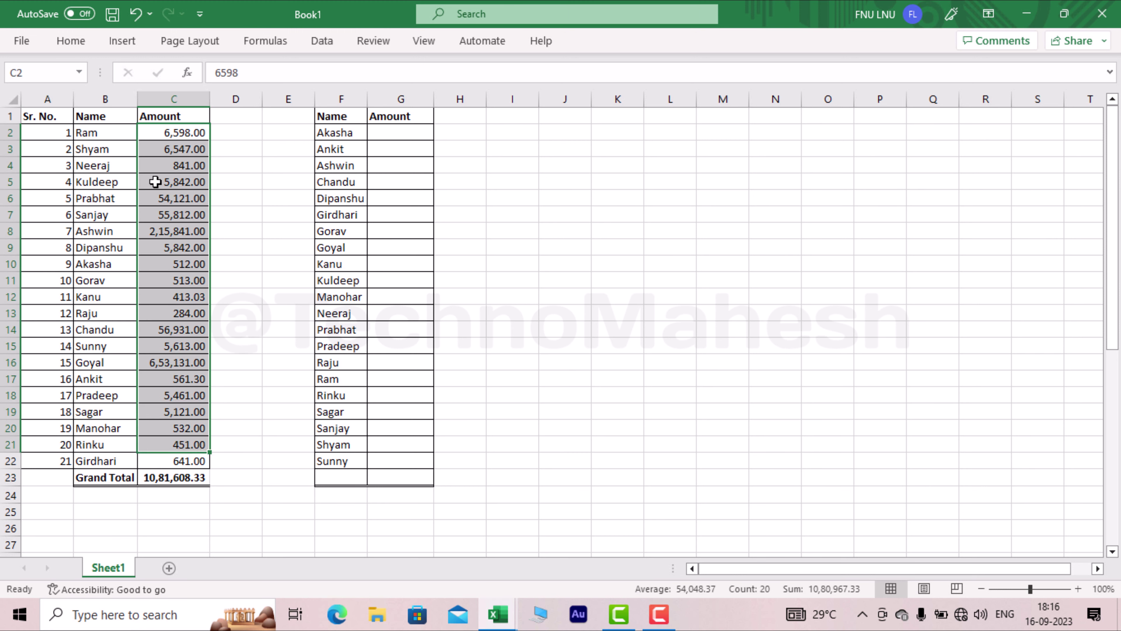
pyautogui.moveTo(106, 131); pyautogui.dragTo(113, 378)
# Compare the lookup name list F1:F22 with source names in column B and amounts in column C
pyautogui.moveTo(342, 132)
pyautogui.mouseDown()
pyautogui.moveTo(373, 418)
pyautogui.moveTo(362, 463)
pyautogui.mouseUp()
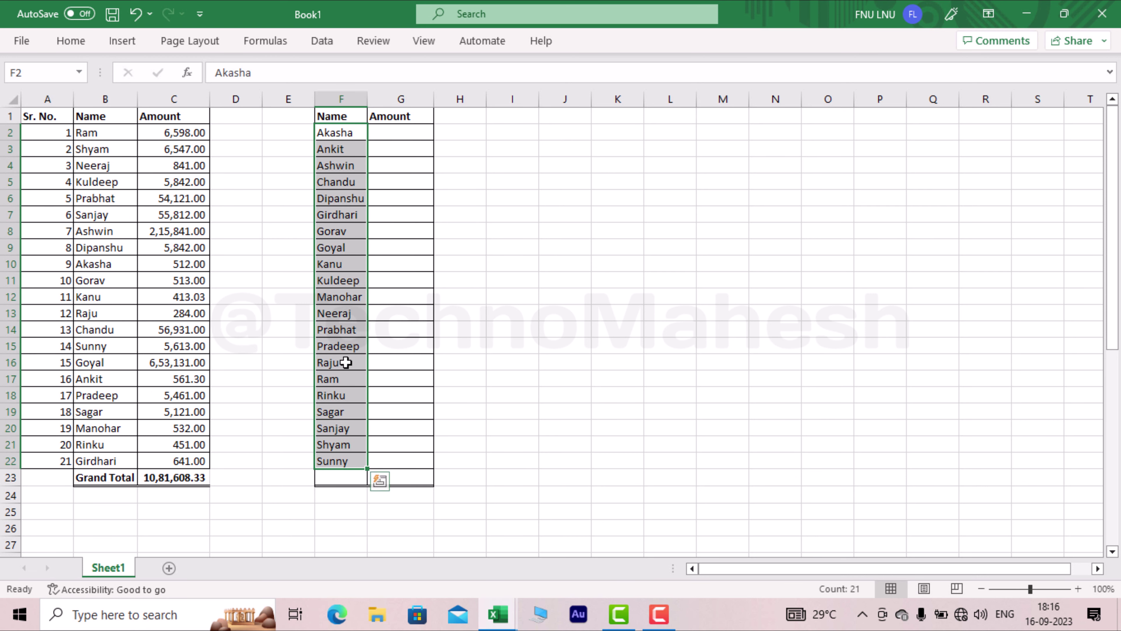
pyautogui.moveTo(108, 135); pyautogui.dragTo(106, 460)
pyautogui.moveTo(336, 117); pyautogui.dragTo(335, 462)
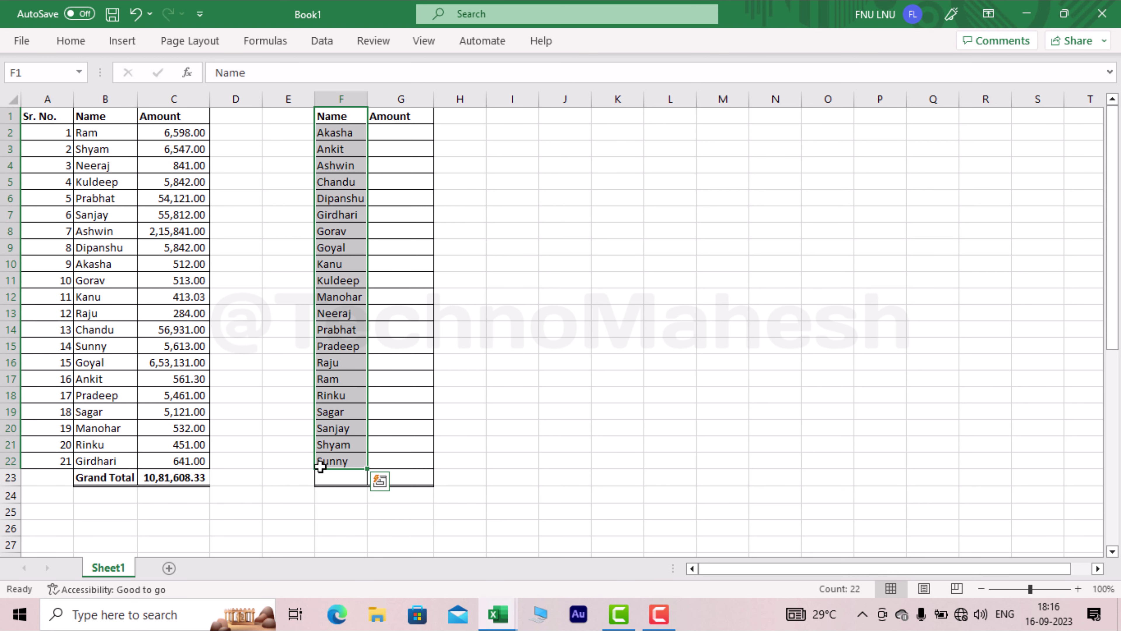
pyautogui.click(406, 131)
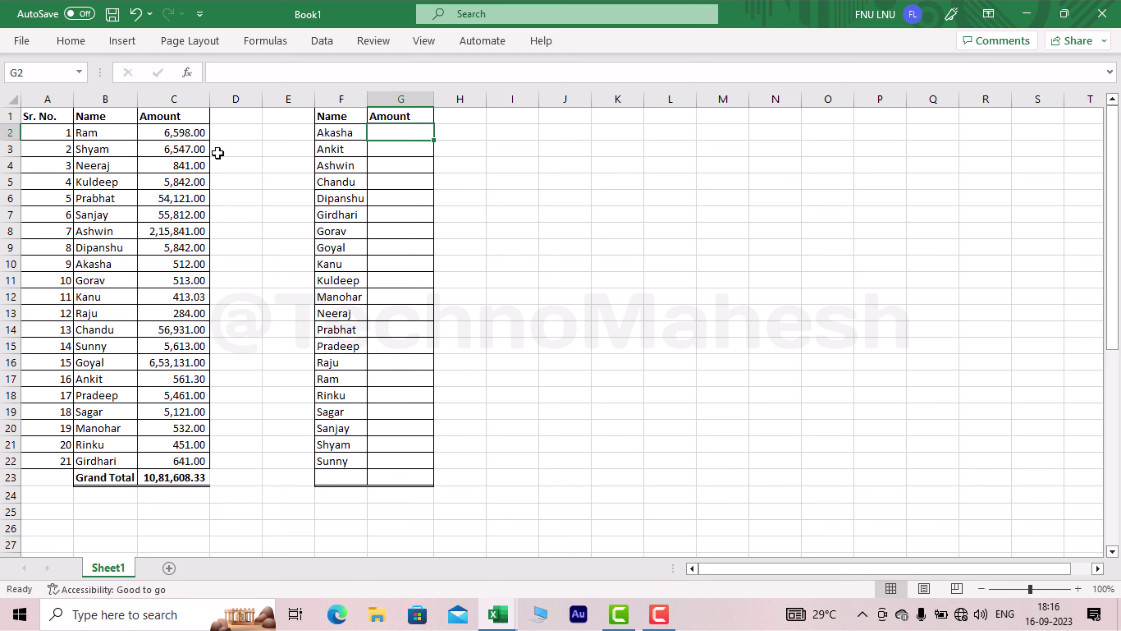
pyautogui.click(194, 136)
pyautogui.click(184, 183)
pyautogui.click(177, 231)
pyautogui.click(169, 295)
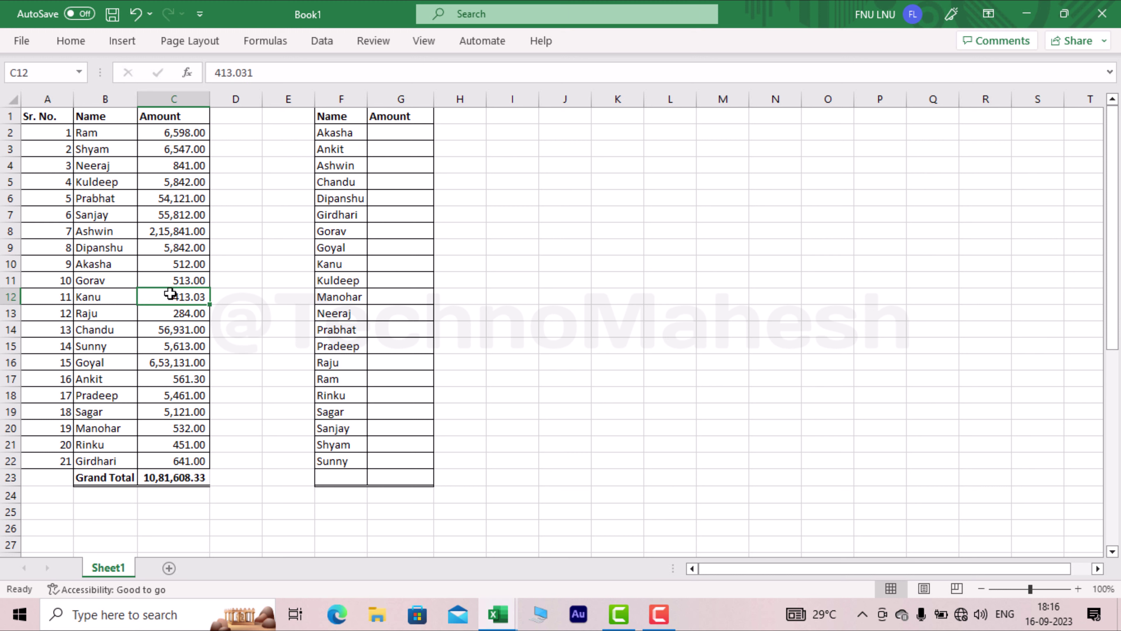
# Check the empty Amount column G1:G22 against C4 and settle on G2
pyautogui.click(393, 148)
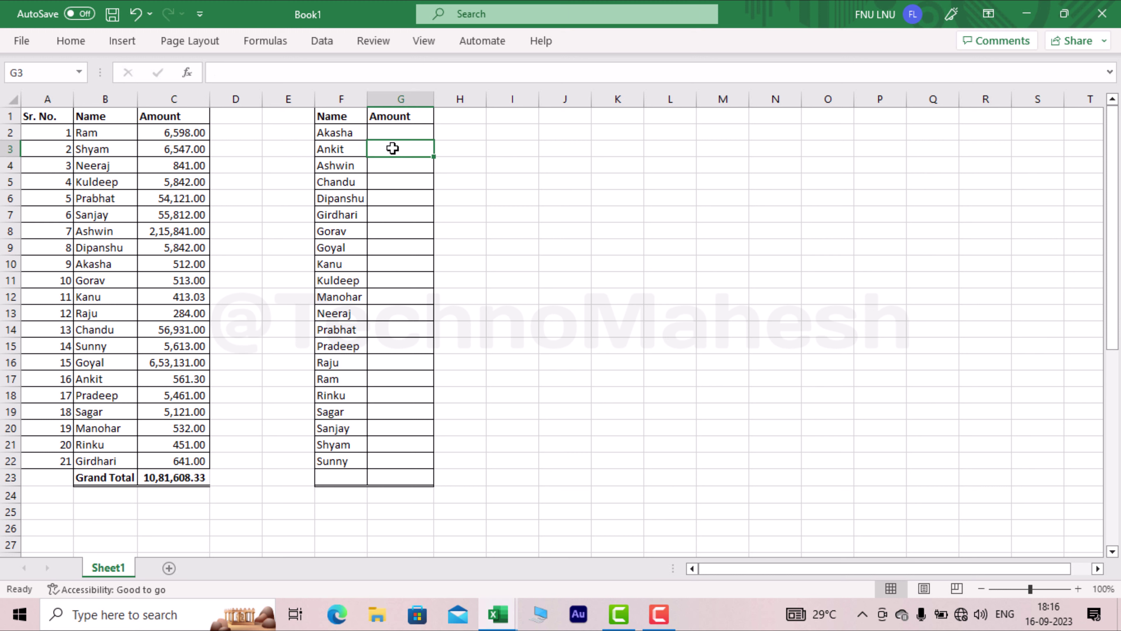
pyautogui.click(402, 137)
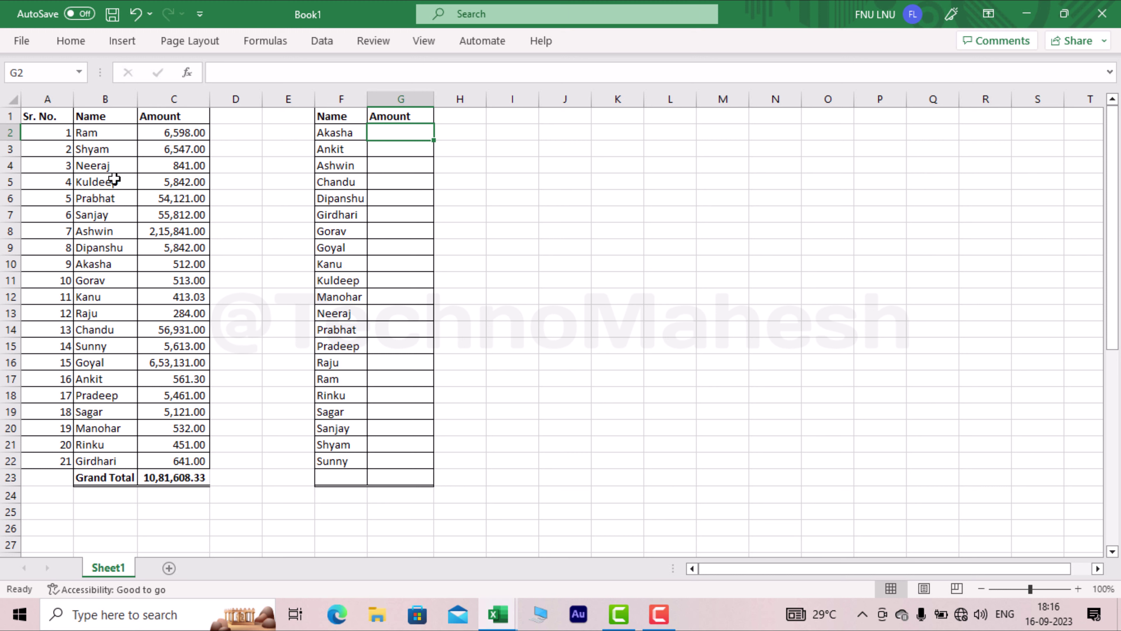
pyautogui.click(145, 170)
pyautogui.click(392, 130)
pyautogui.moveTo(390, 465); pyautogui.dragTo(372, 115)
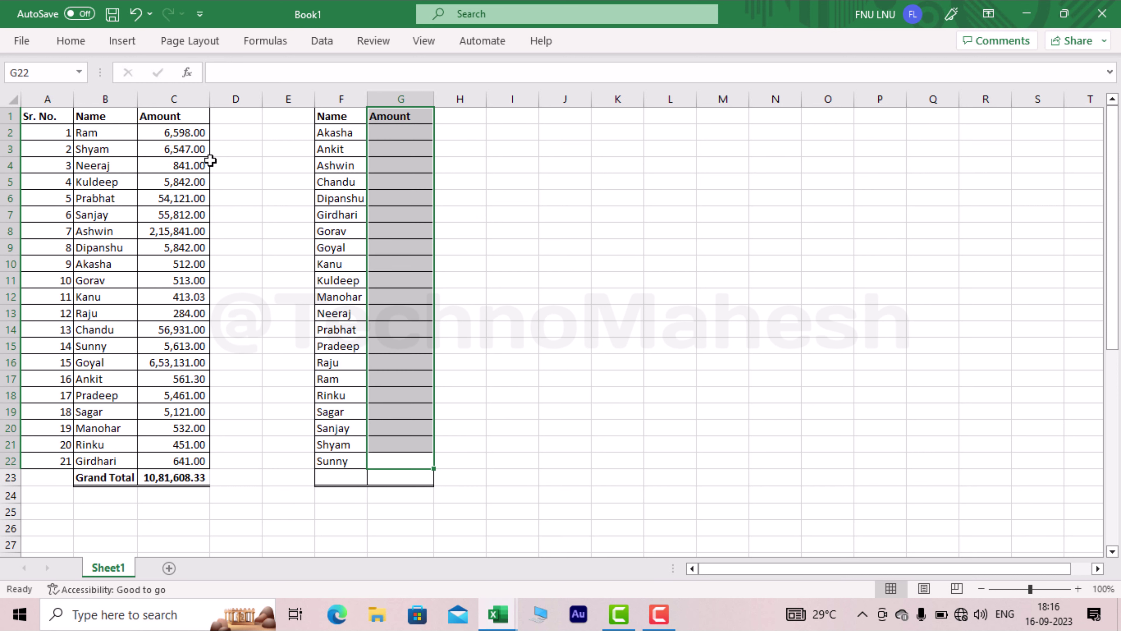
pyautogui.click(381, 135)
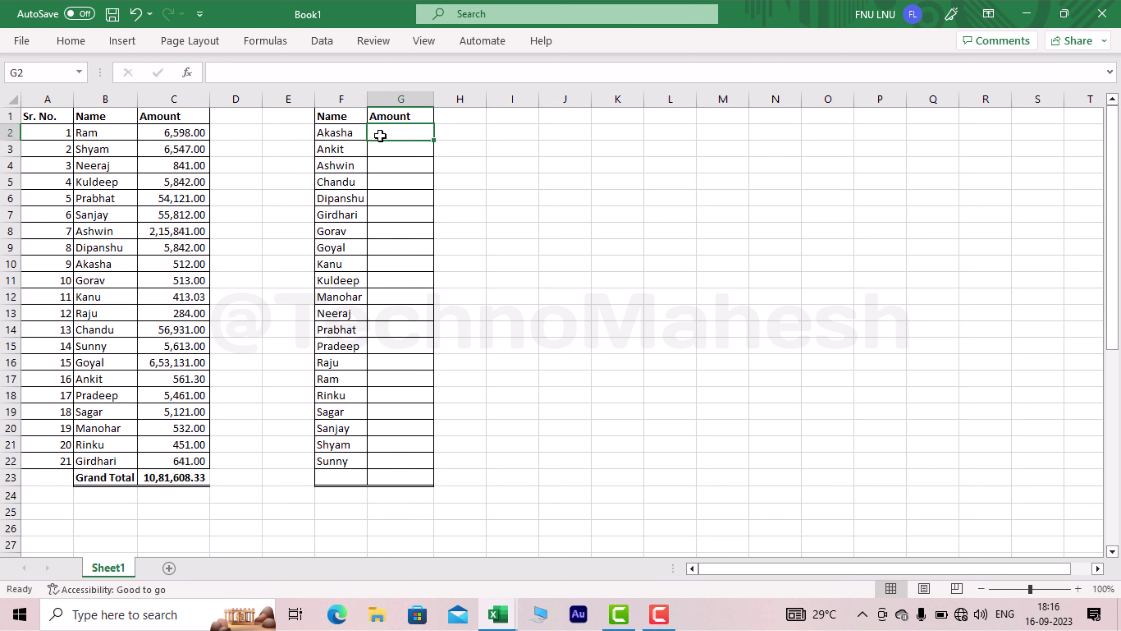
# Enter =XLOOKUP(F2,B:B,C:C,"Not Found",0,1) in G2, returning 512.00 for Akasha
pyautogui.write('=xlook')
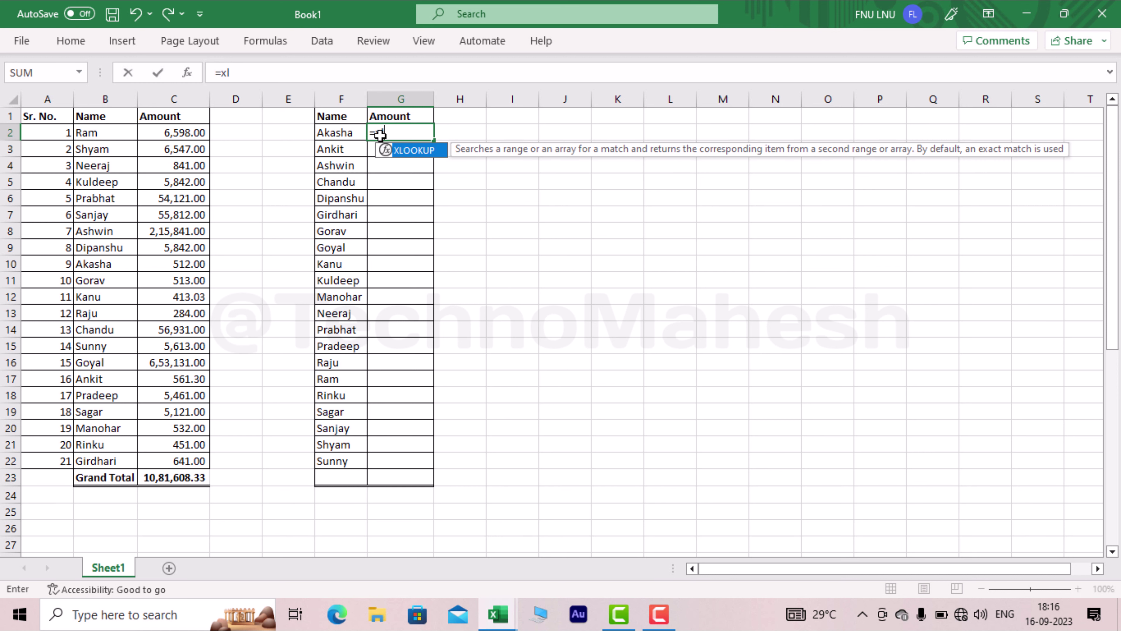
pyautogui.write('up(')
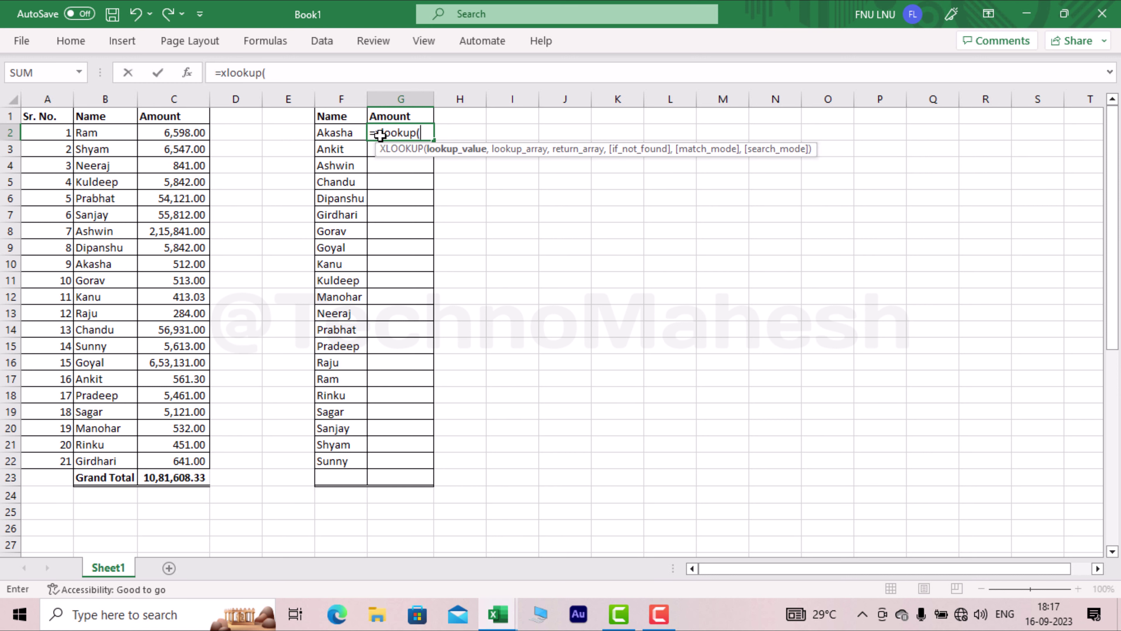
pyautogui.click(116, 96)
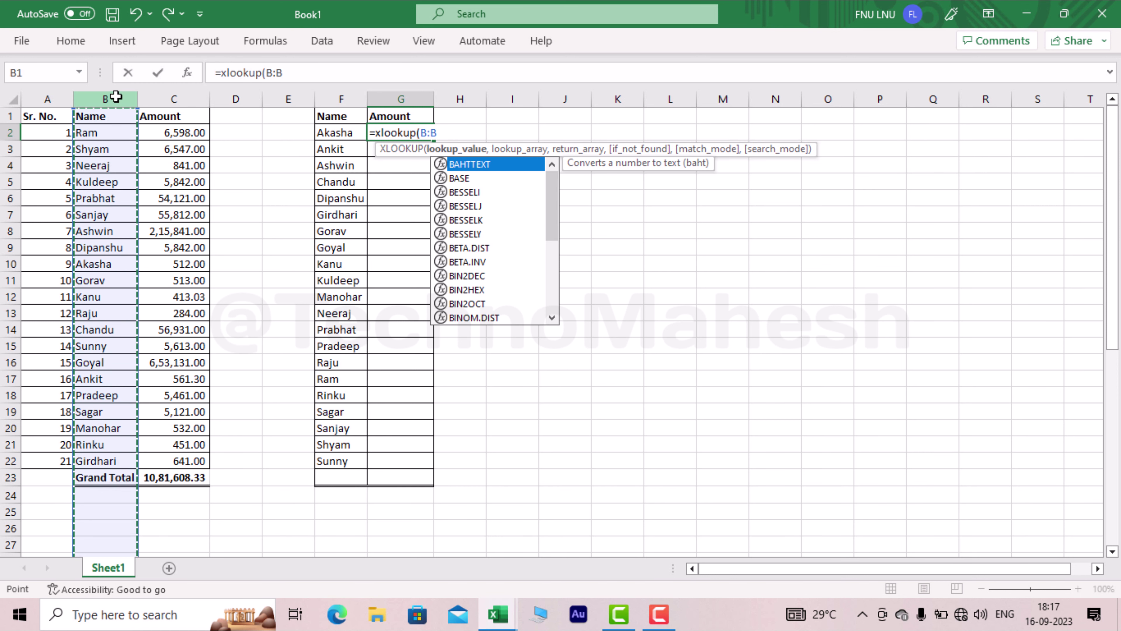
pyautogui.click(342, 136)
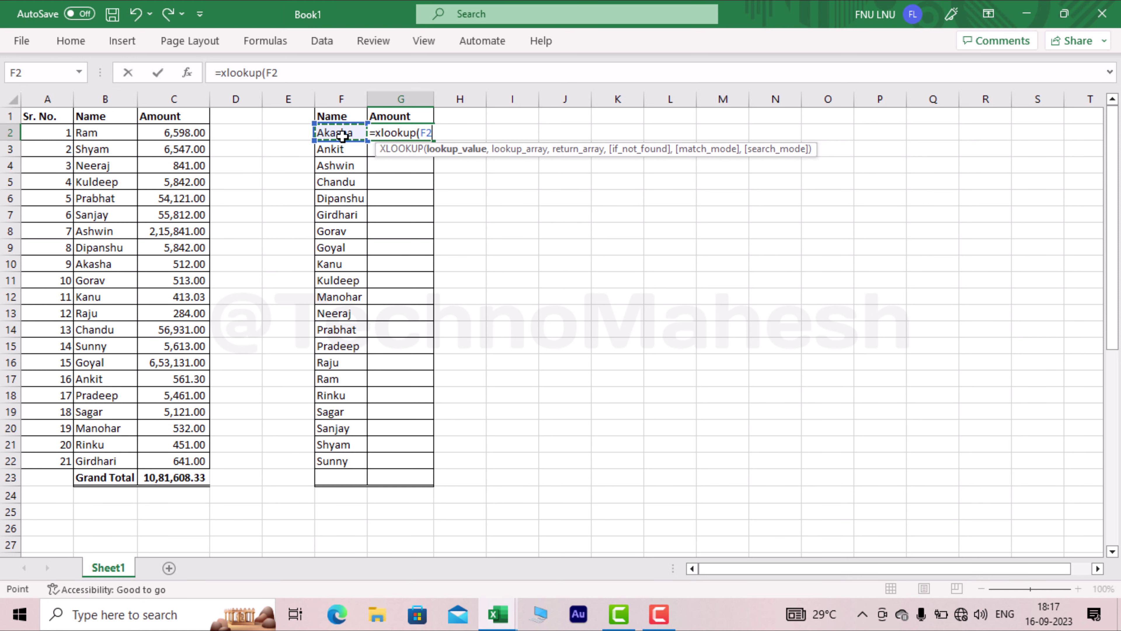
pyautogui.write(',')
pyautogui.click(101, 98)
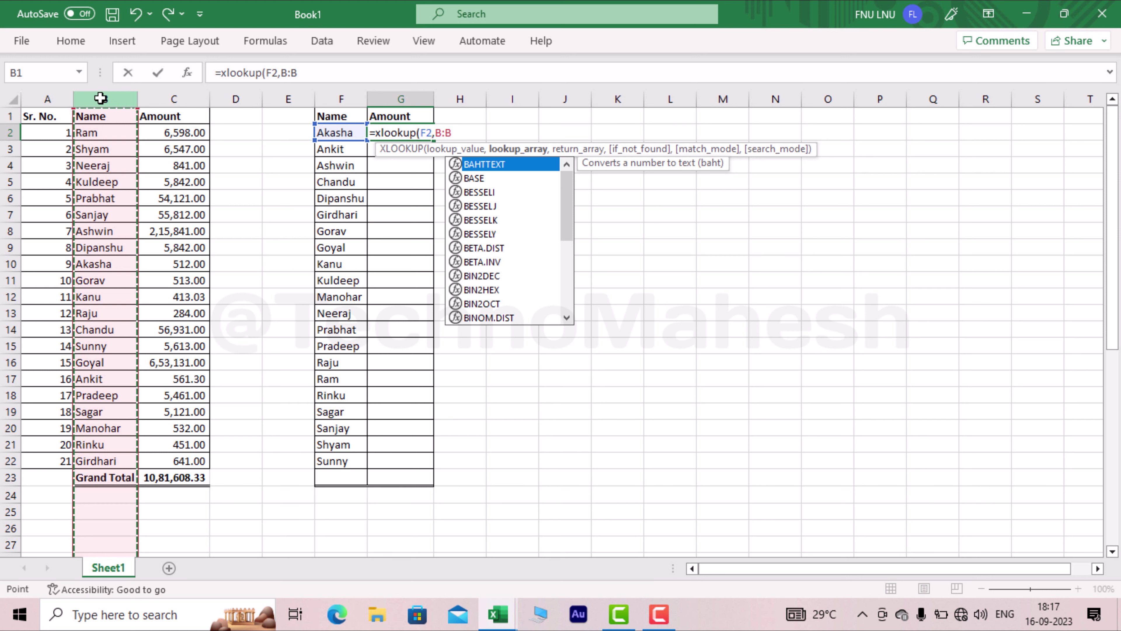
pyautogui.write(',')
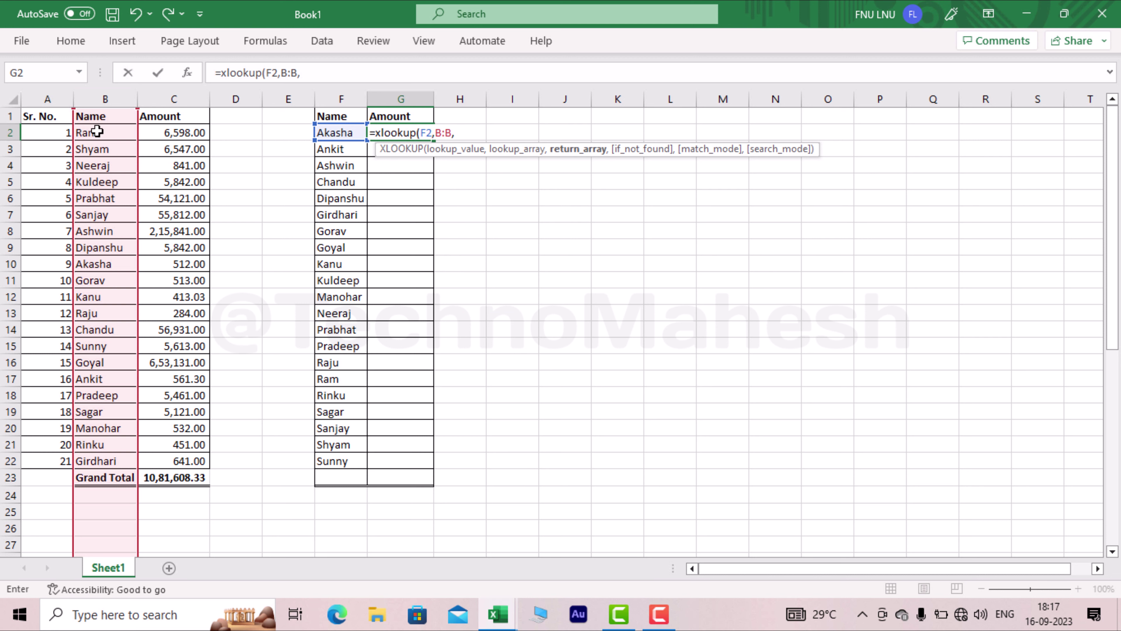
pyautogui.click(170, 100)
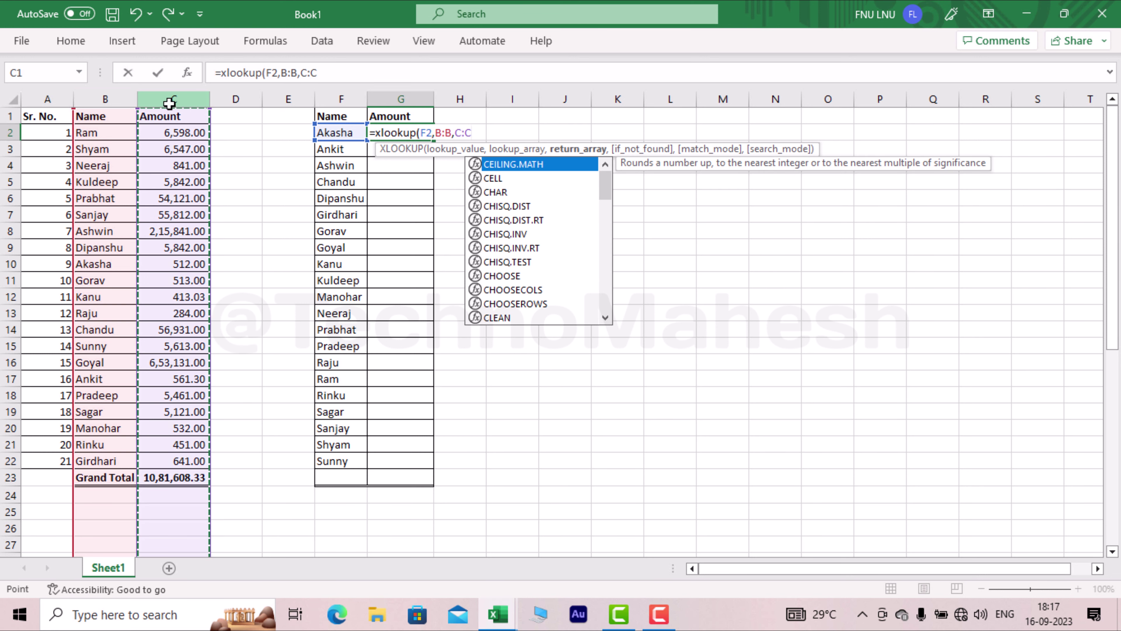
pyautogui.write(',')
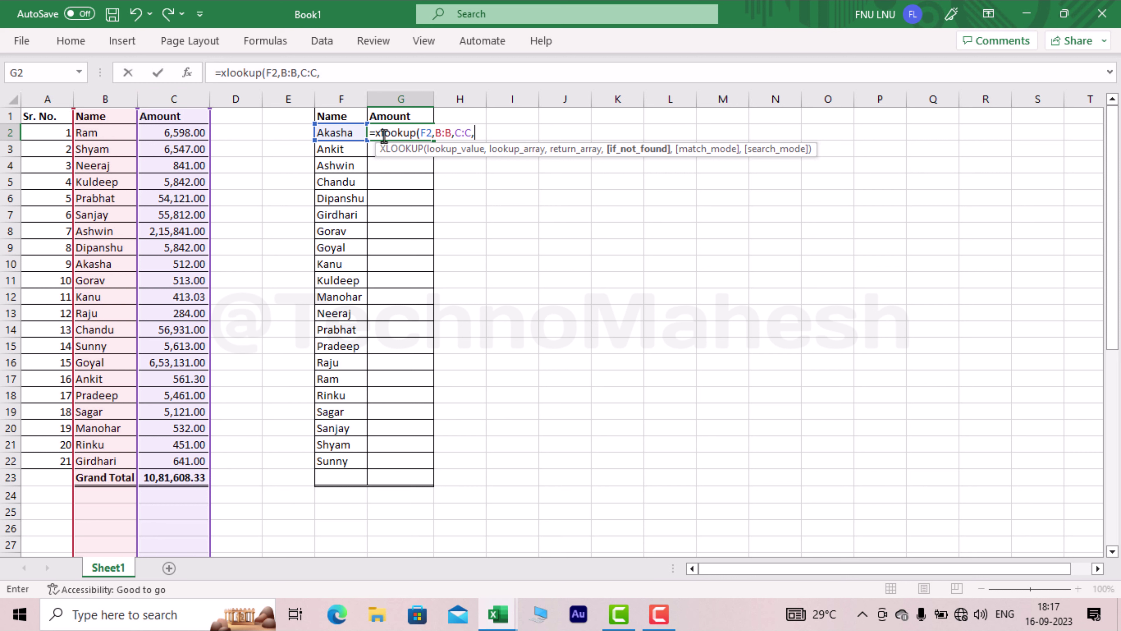
pyautogui.click(340, 73)
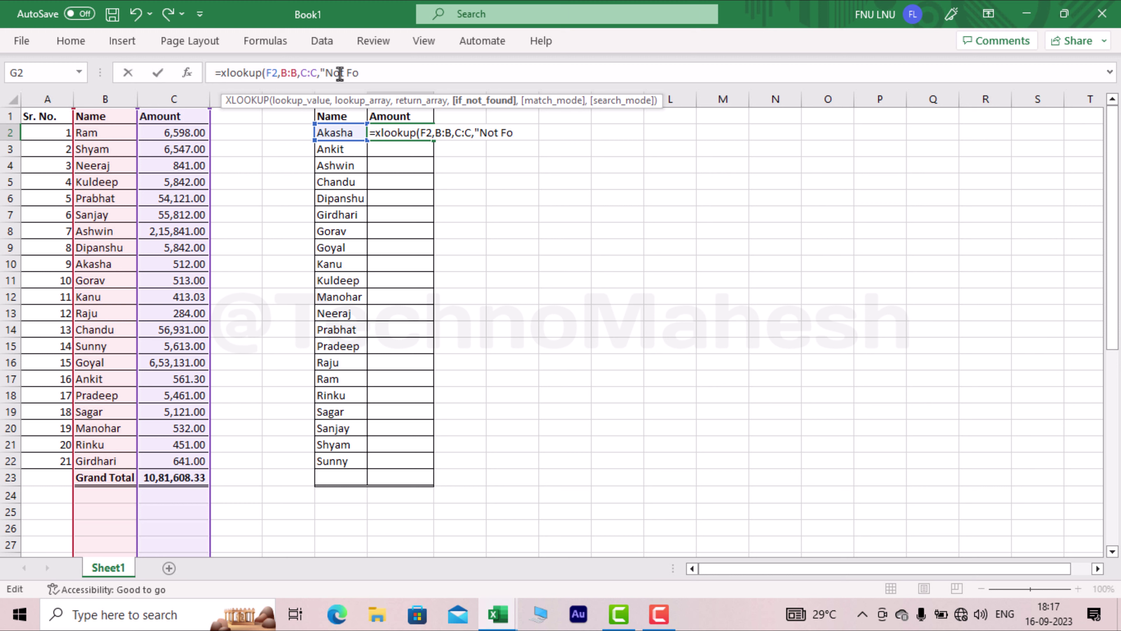
pyautogui.write('"')
pyautogui.write(',0')
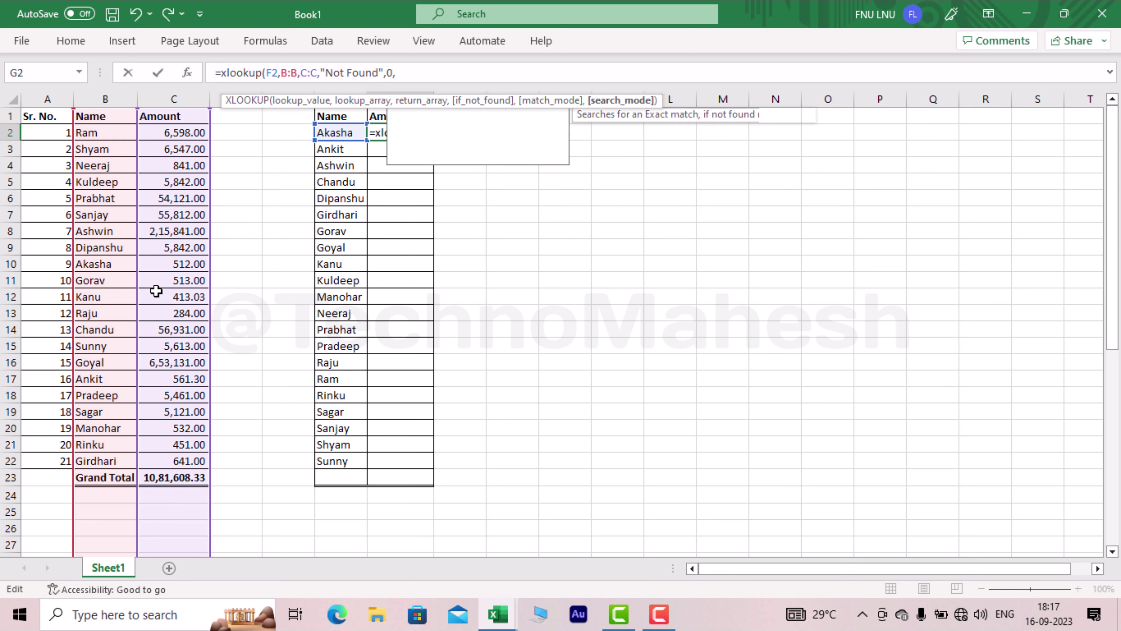
pyautogui.write(',1)')
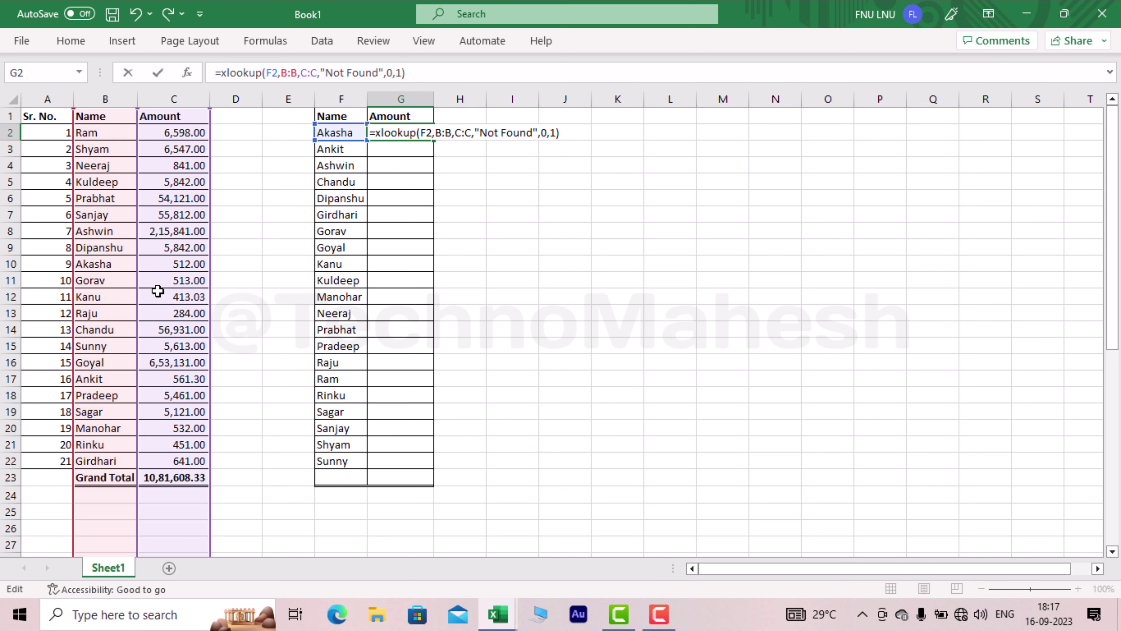
pyautogui.press('Return')
pyautogui.press('Up')
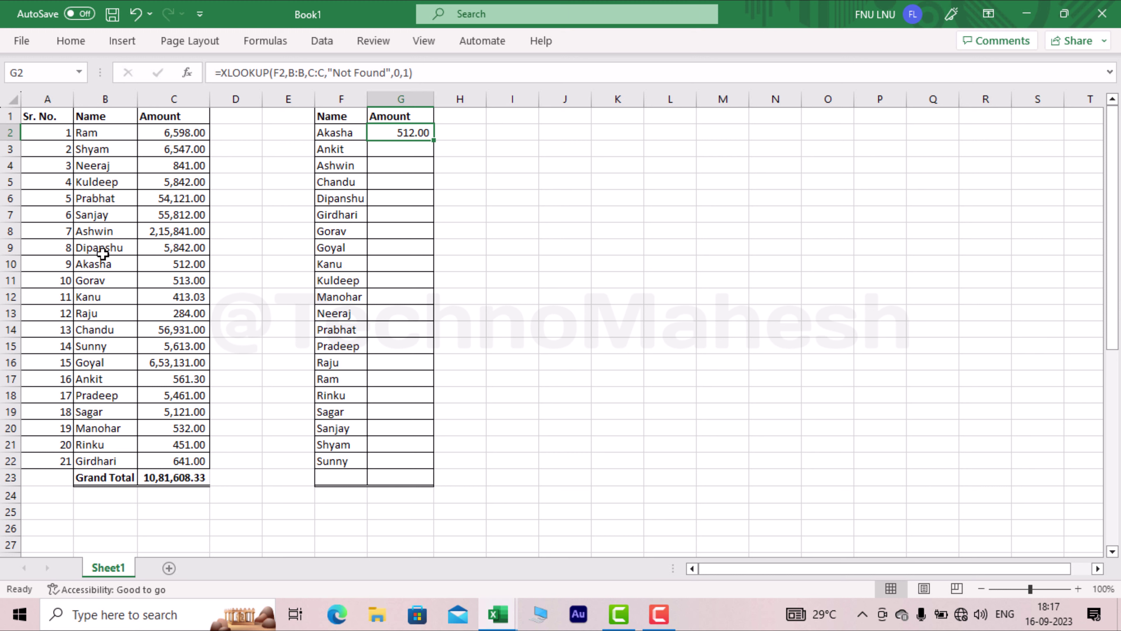
# Verify Akasha's source amount of 512 matches the lookup result in G2
pyautogui.click(106, 319)
pyautogui.click(117, 378)
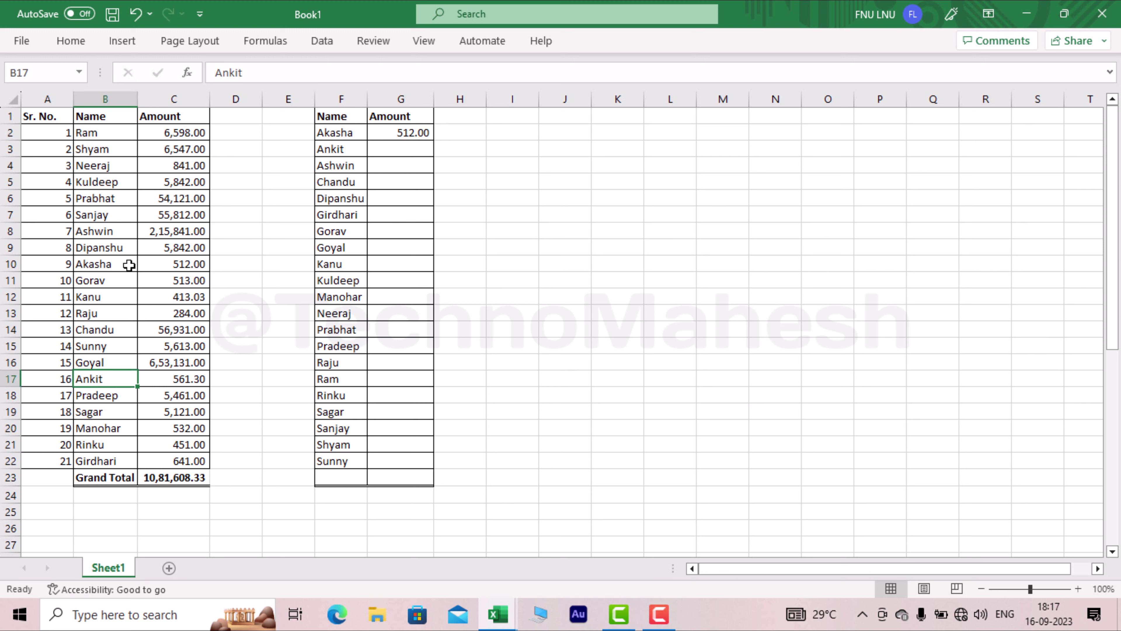
pyautogui.moveTo(114, 148); pyautogui.dragTo(88, 459)
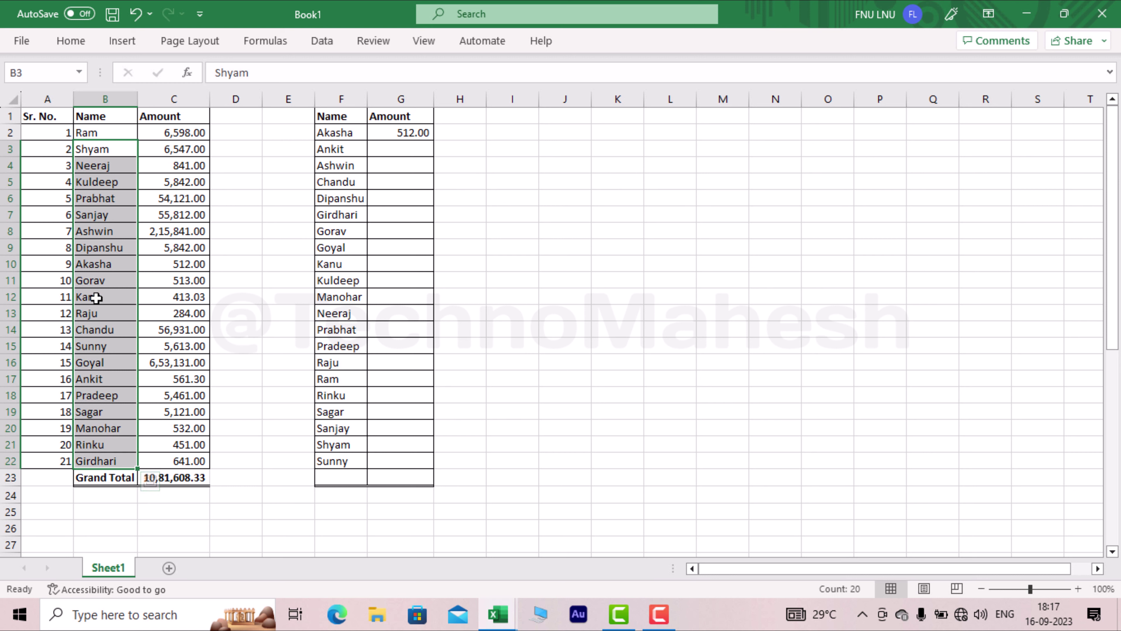
pyautogui.click(95, 264)
pyautogui.moveTo(95, 264); pyautogui.dragTo(163, 265)
pyautogui.click(165, 263)
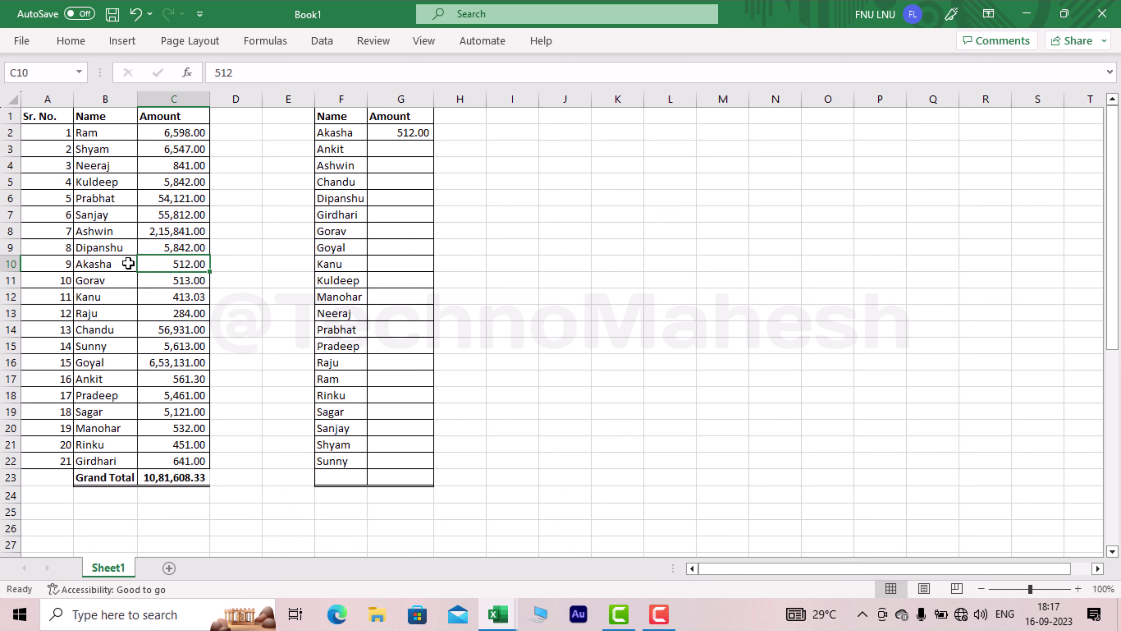
pyautogui.click(396, 132)
# Fill the XLOOKUP formula down G2:G22 with Ctrl+D and check the looked-up amounts
pyautogui.click(357, 139)
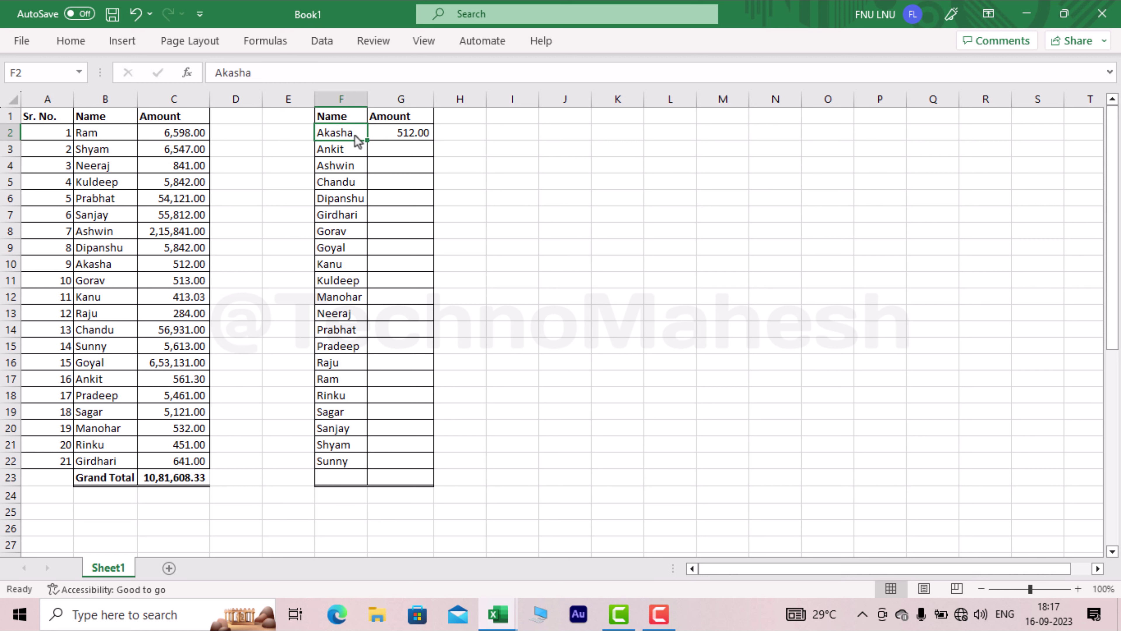
pyautogui.hotkey('ctrl', 'Down')
pyautogui.press('Right')
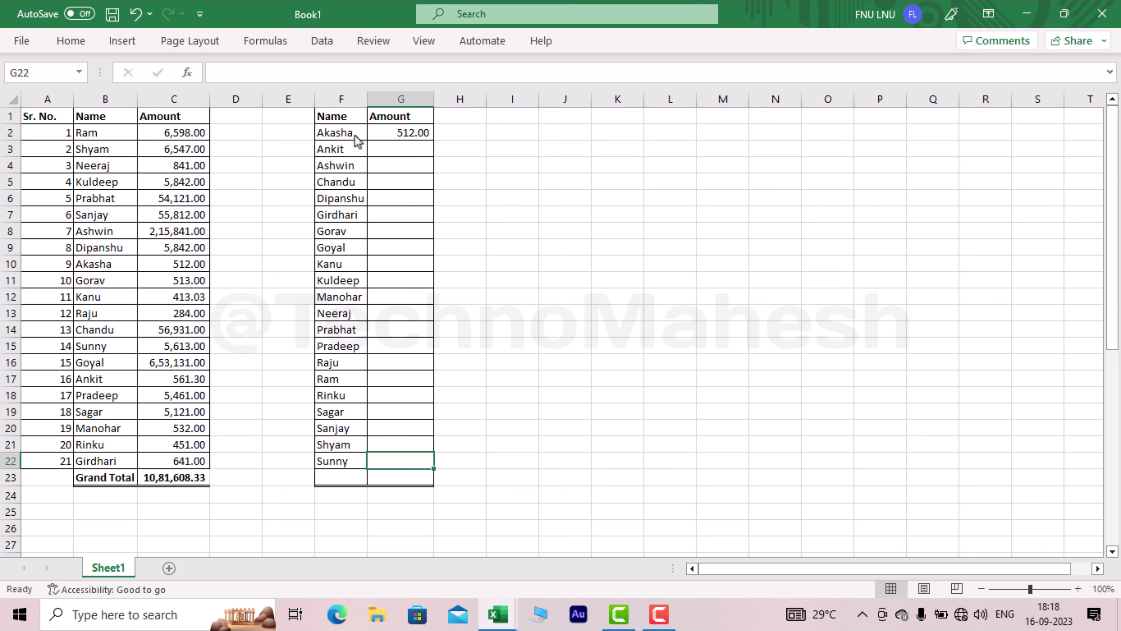
pyautogui.hotkey('ctrl', 'shift', 'Up')
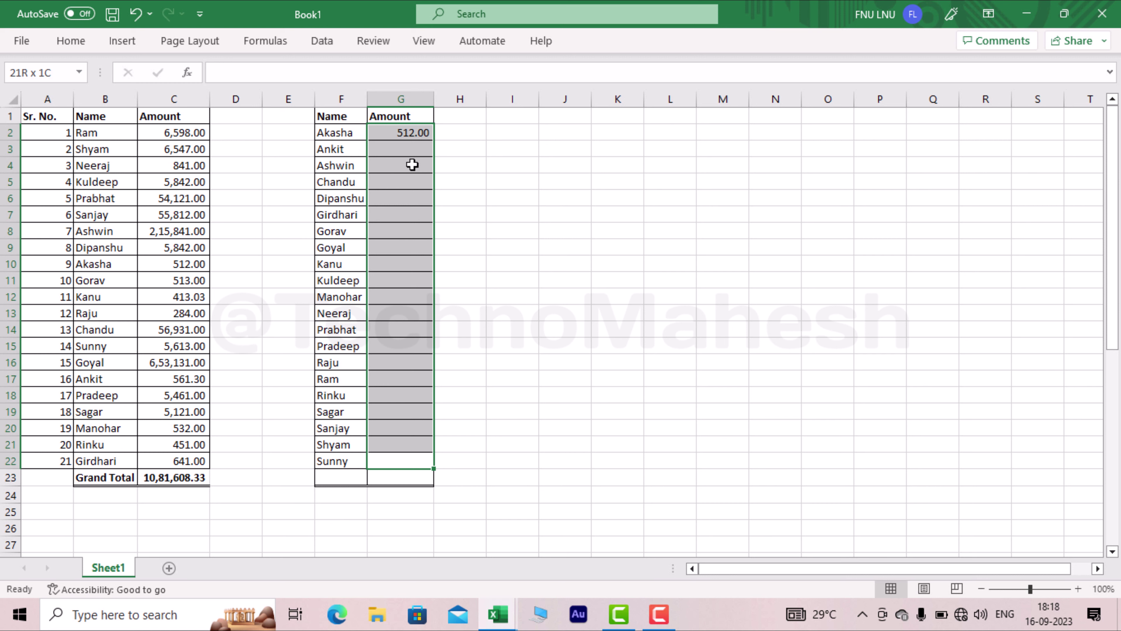
pyautogui.hotkey('ctrl', 'd')
pyautogui.hotkey('ctrl', 'q')
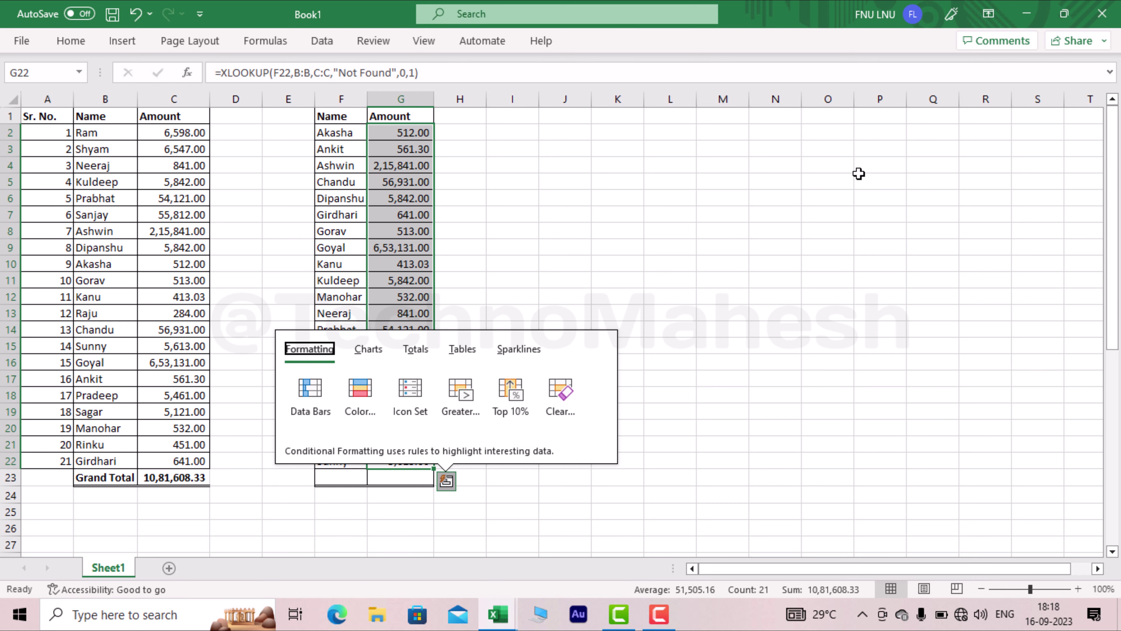
pyautogui.click(718, 231)
pyautogui.click(426, 134)
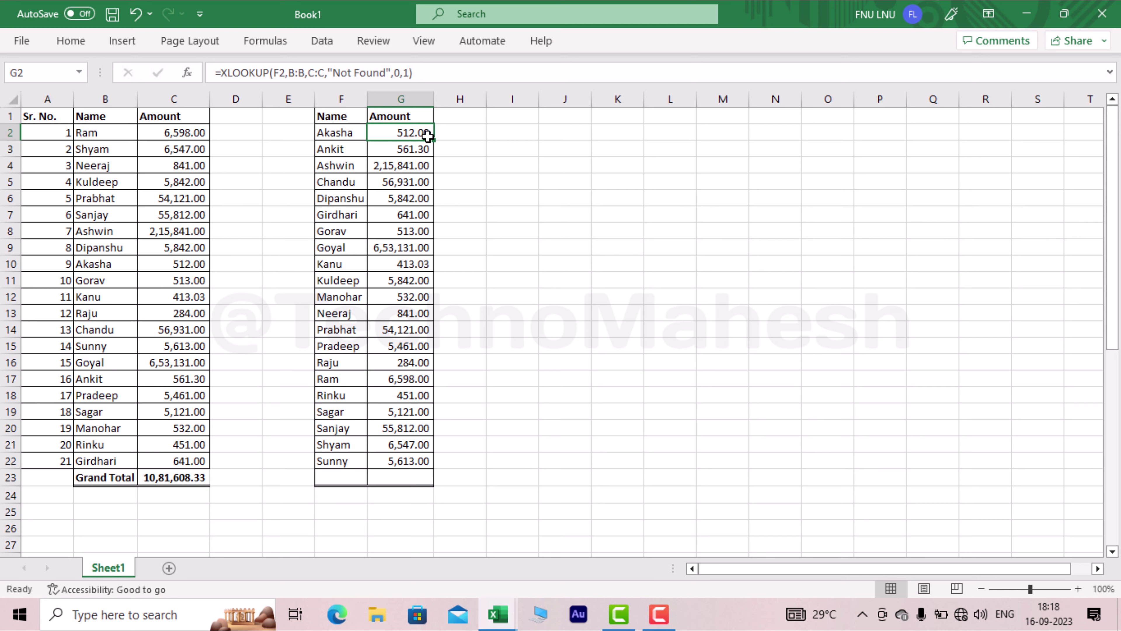
pyautogui.moveTo(420, 130); pyautogui.dragTo(375, 460)
# Copy the Grand Total label from B23 to F23 and autofit column F
pyautogui.click(344, 477)
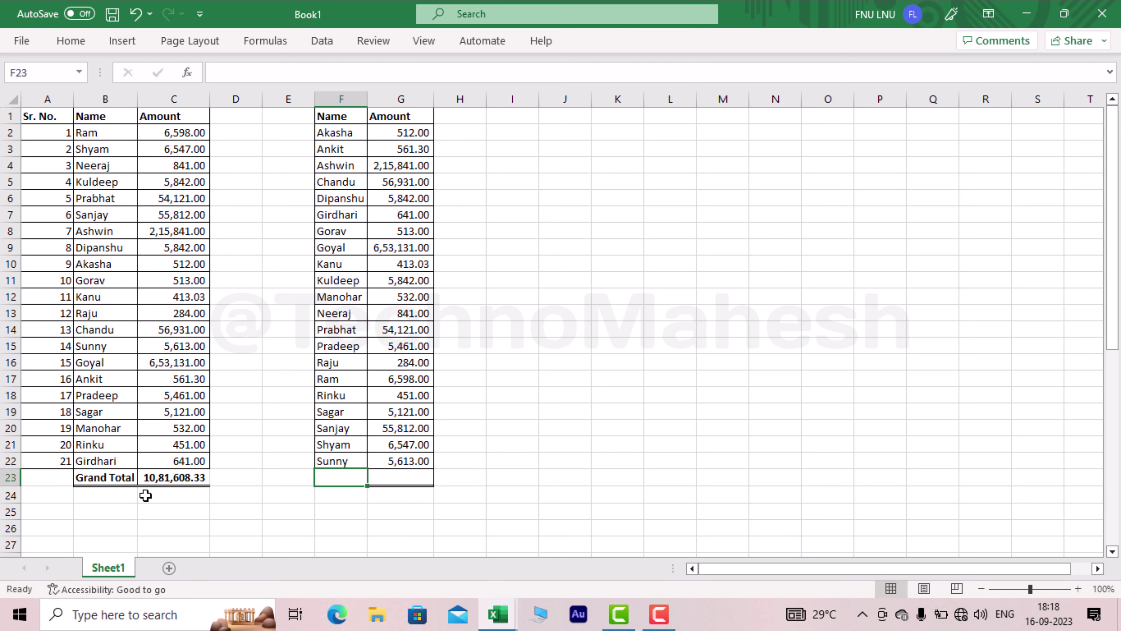
pyautogui.click(83, 479)
pyautogui.hotkey('ctrl', 'c')
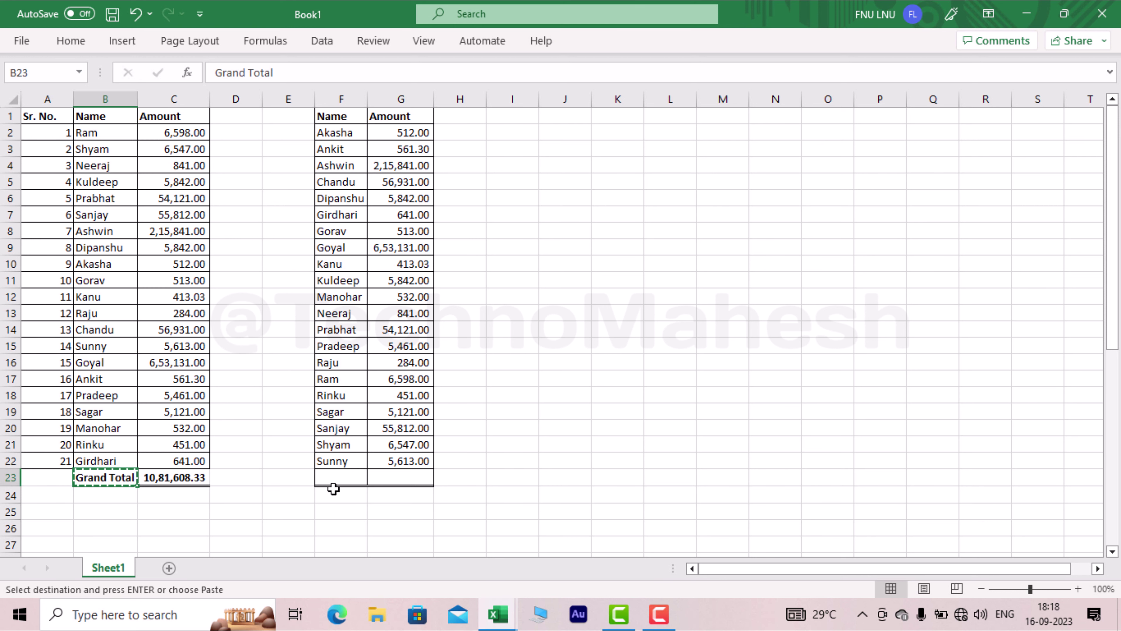
pyautogui.click(334, 478)
pyautogui.hotkey('ctrl', 'v')
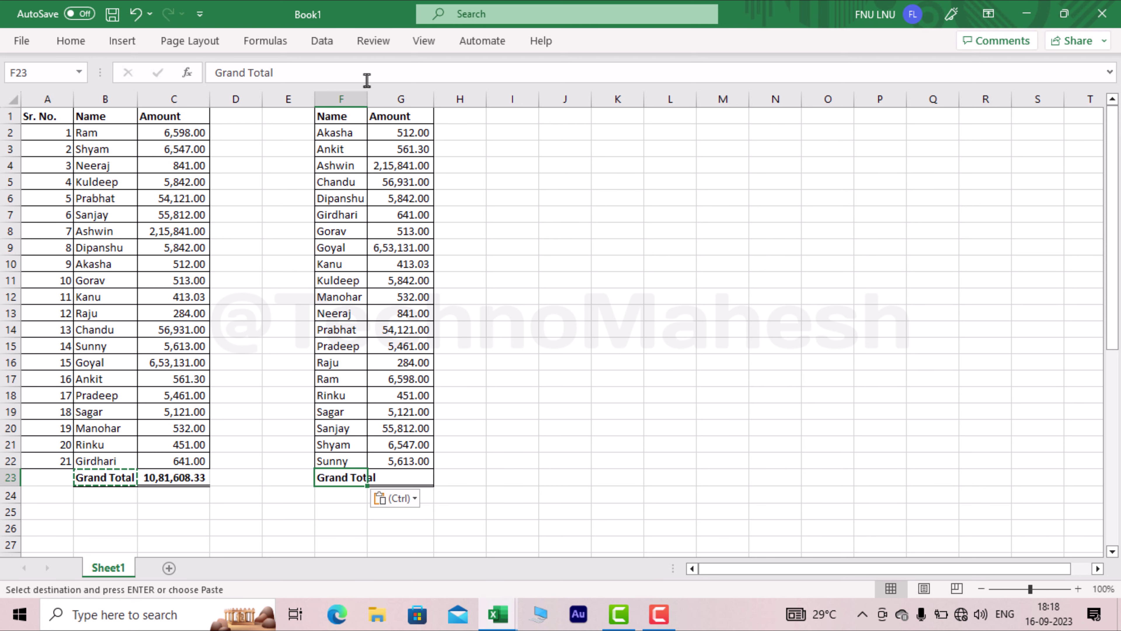
pyautogui.doubleClick(366, 99)
# AutoSum G2:G22 into G23, giving 10,81,608.33, and widen the Amount column
pyautogui.click(409, 464)
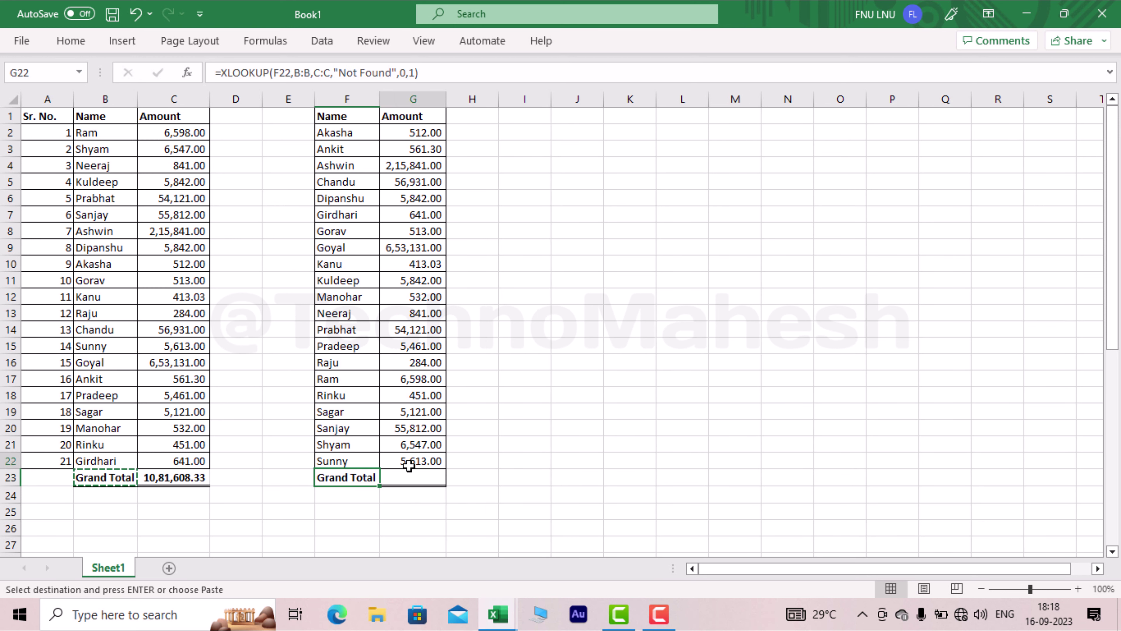
pyautogui.moveTo(409, 463); pyautogui.dragTo(413, 133)
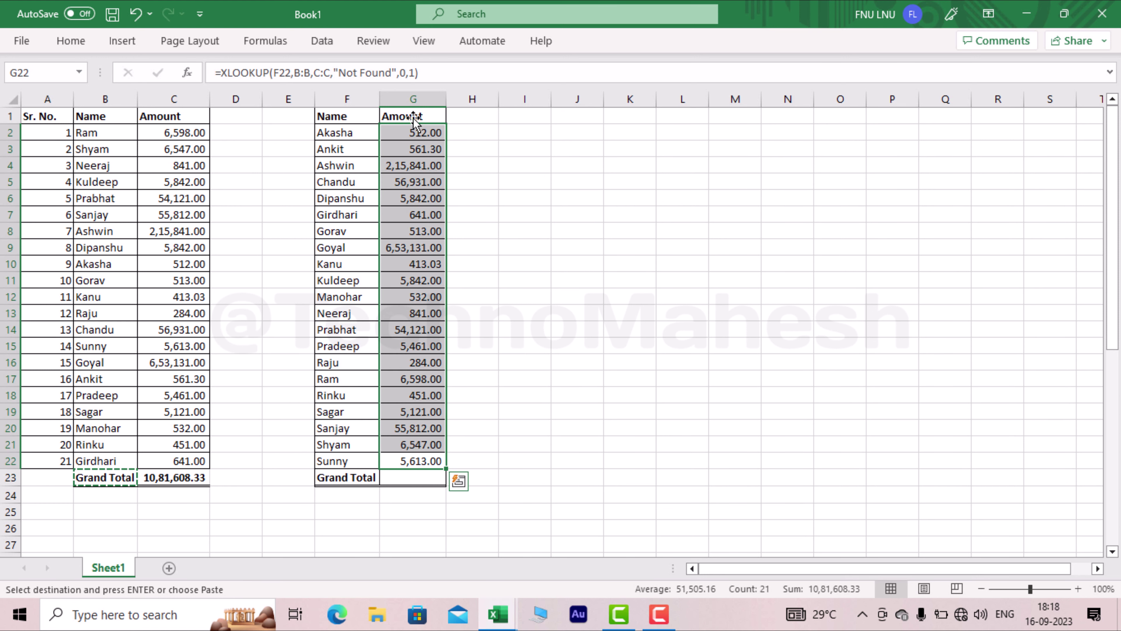
pyautogui.hotkey('alt', '=')
pyautogui.click(472, 296)
pyautogui.doubleClick(446, 99)
pyautogui.press('Right')
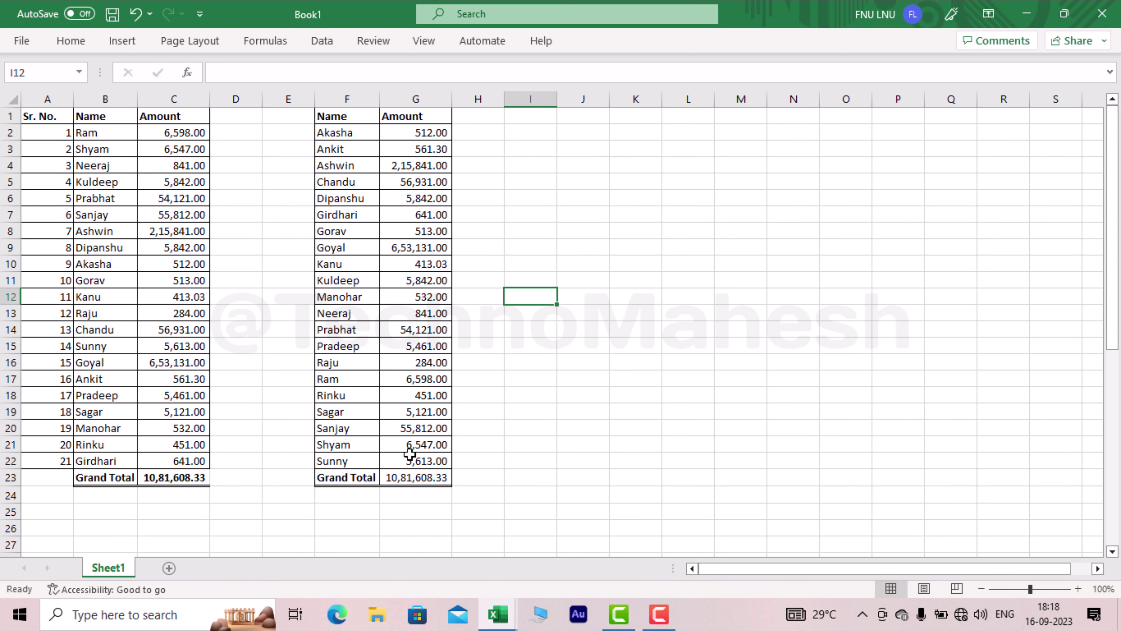
pyautogui.click(376, 478)
pyautogui.click(435, 477)
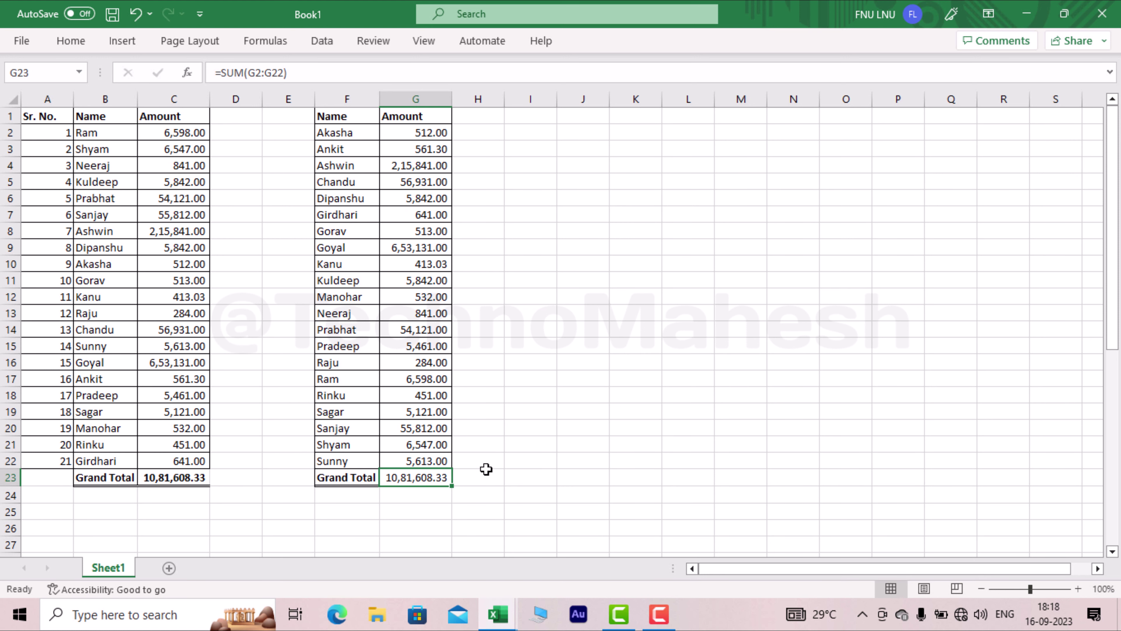
# Enter =C23-G23 in H23 to compare the two Grand Totals
pyautogui.click(483, 476)
pyautogui.write('=')
pyautogui.press('Left')
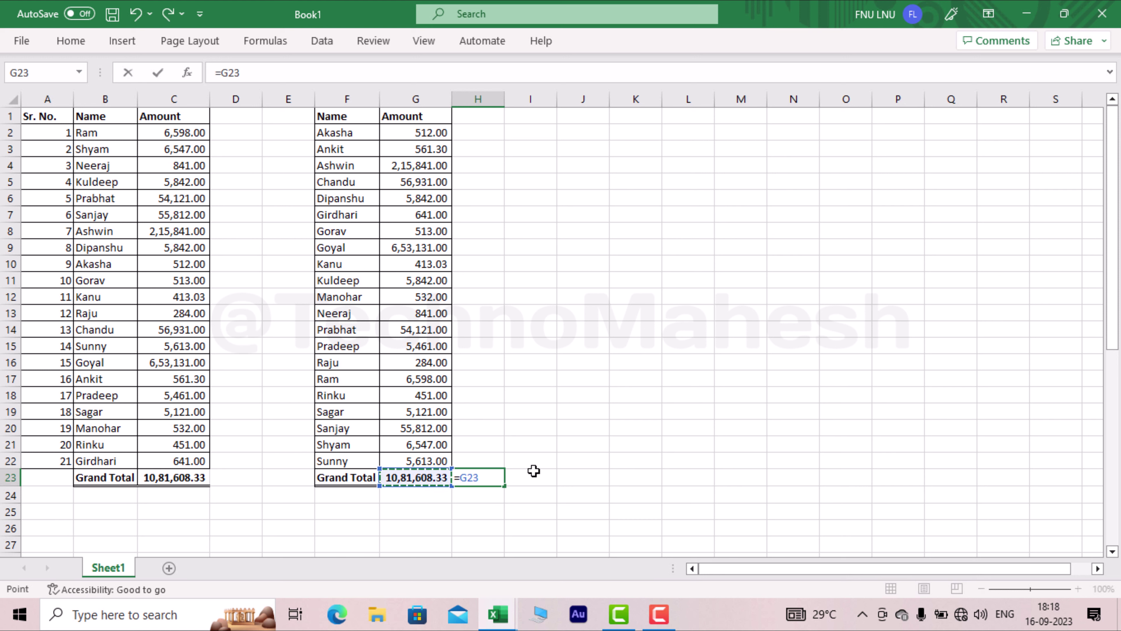
pyautogui.press('Left')
pyautogui.press('Left')
pyautogui.press('Left')
pyautogui.press('Left')
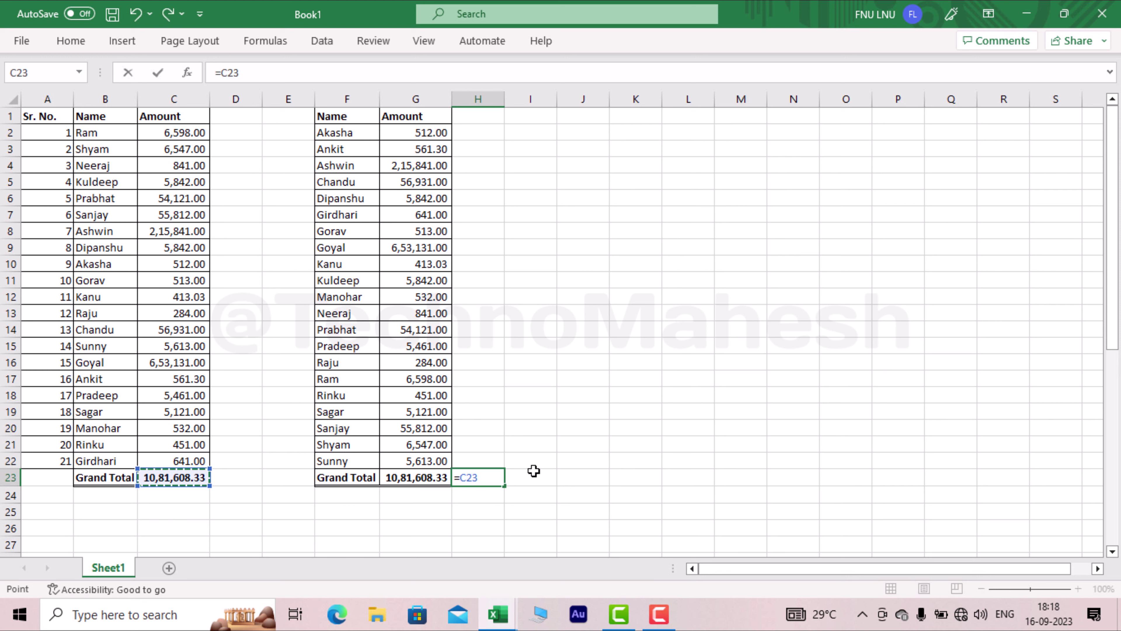
pyautogui.write('-')
pyautogui.press('Left')
pyautogui.press('Return')
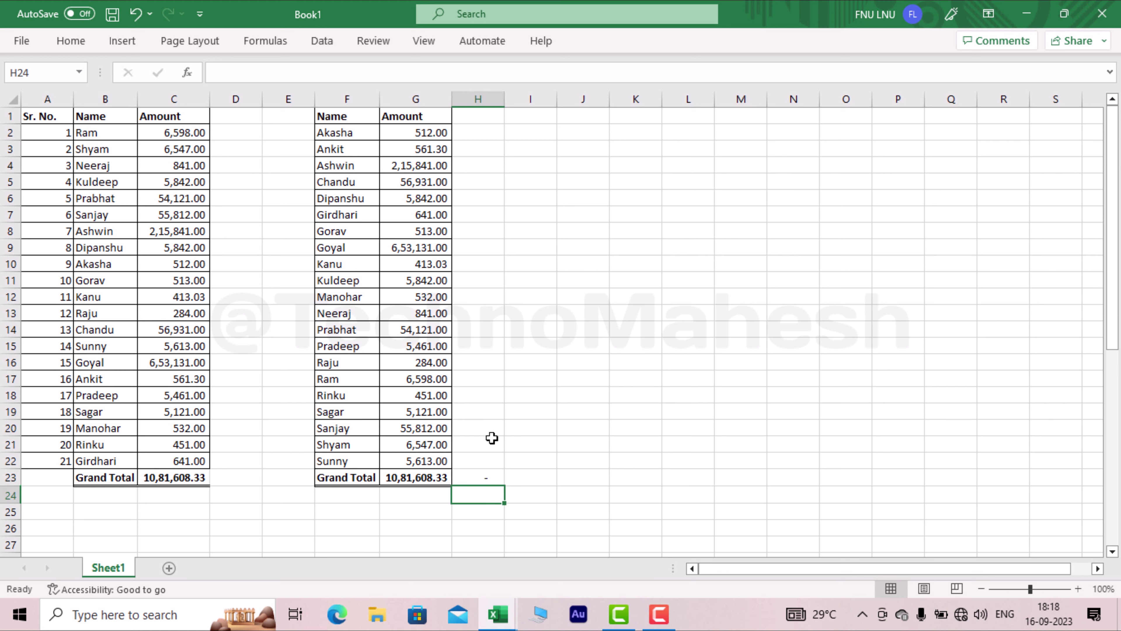
# Review the zero-difference result and the looked-up amounts' total
pyautogui.click(477, 477)
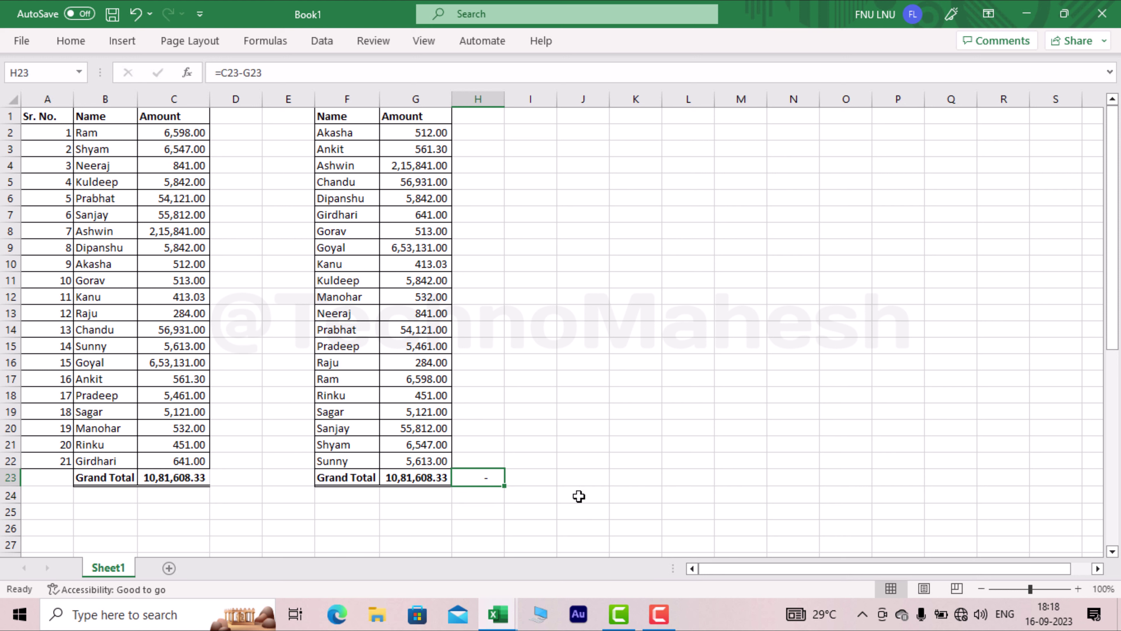
pyautogui.click(576, 460)
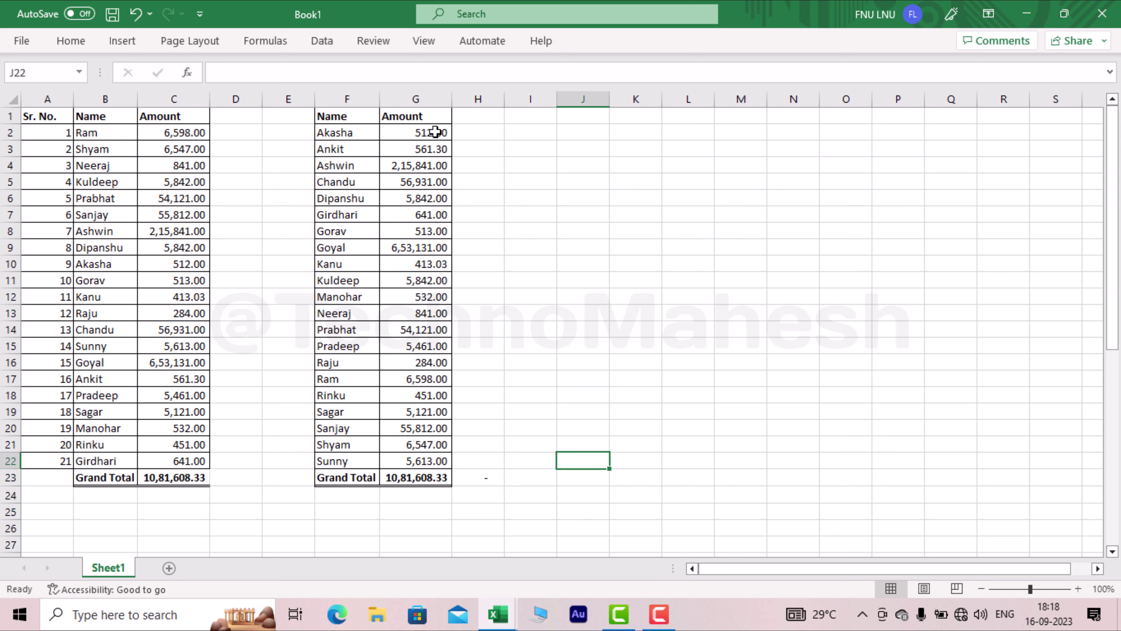
pyautogui.moveTo(430, 133); pyautogui.dragTo(399, 459)
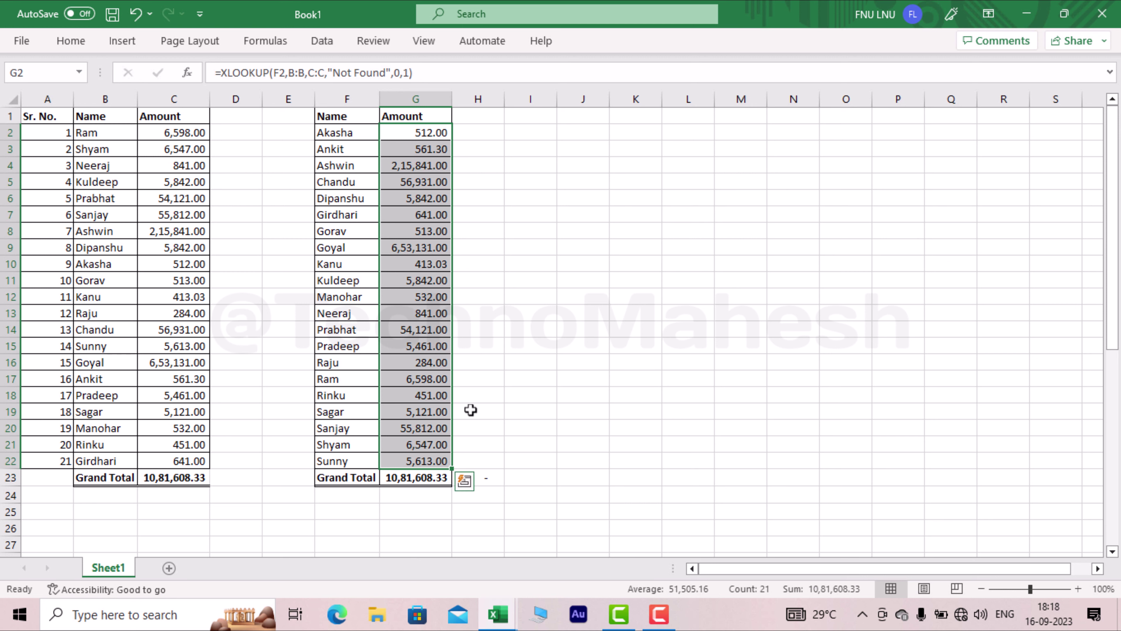
pyautogui.click(578, 335)
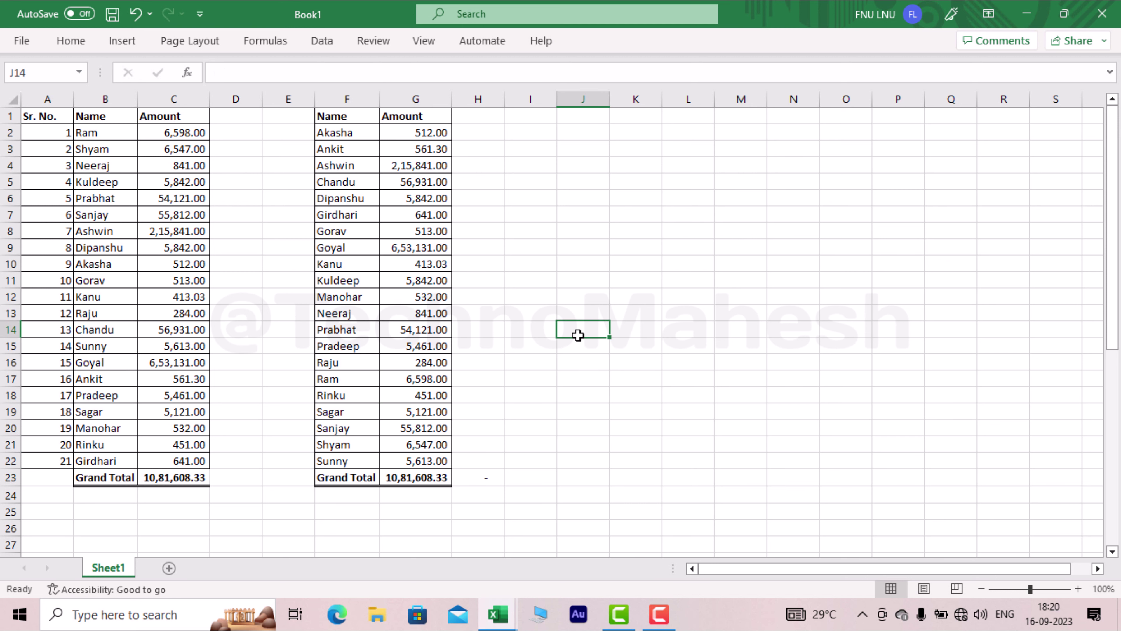
pyautogui.moveTo(49, 116)
pyautogui.mouseDown()
pyautogui.moveTo(307, 419)
pyautogui.moveTo(434, 485)
pyautogui.mouseUp()
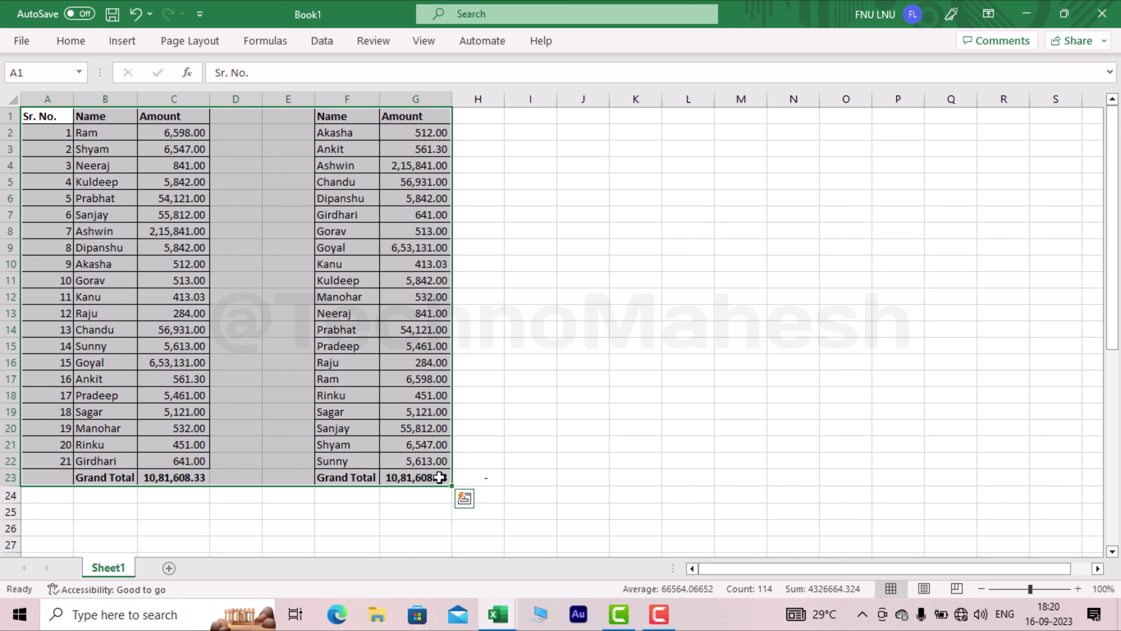
pyautogui.click(468, 464)
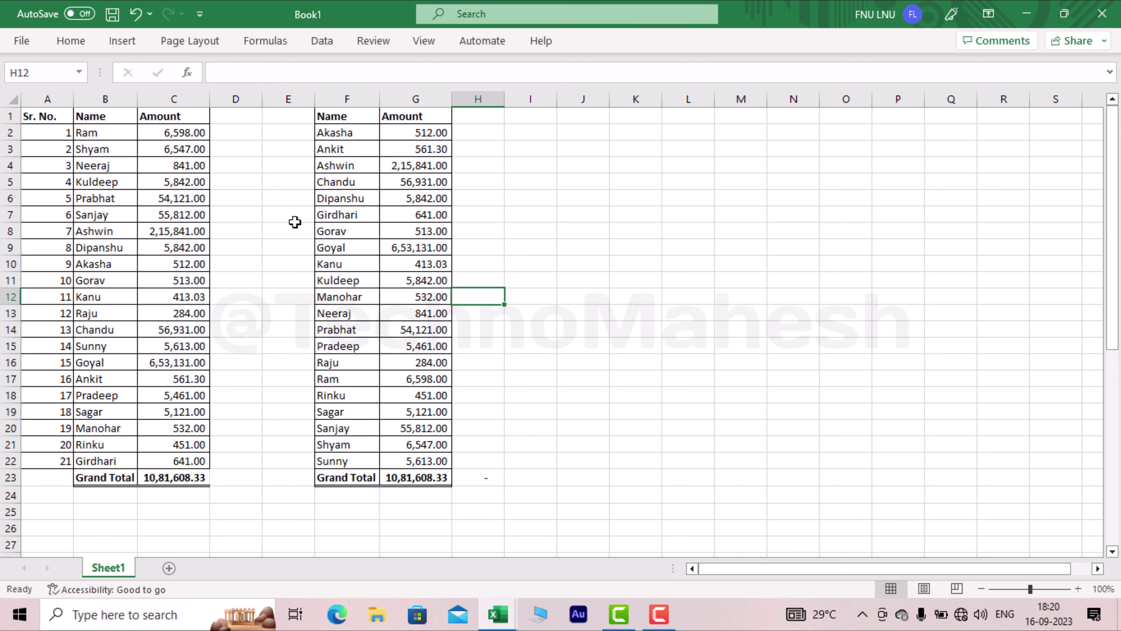
pyautogui.moveTo(67, 114); pyautogui.dragTo(178, 481)
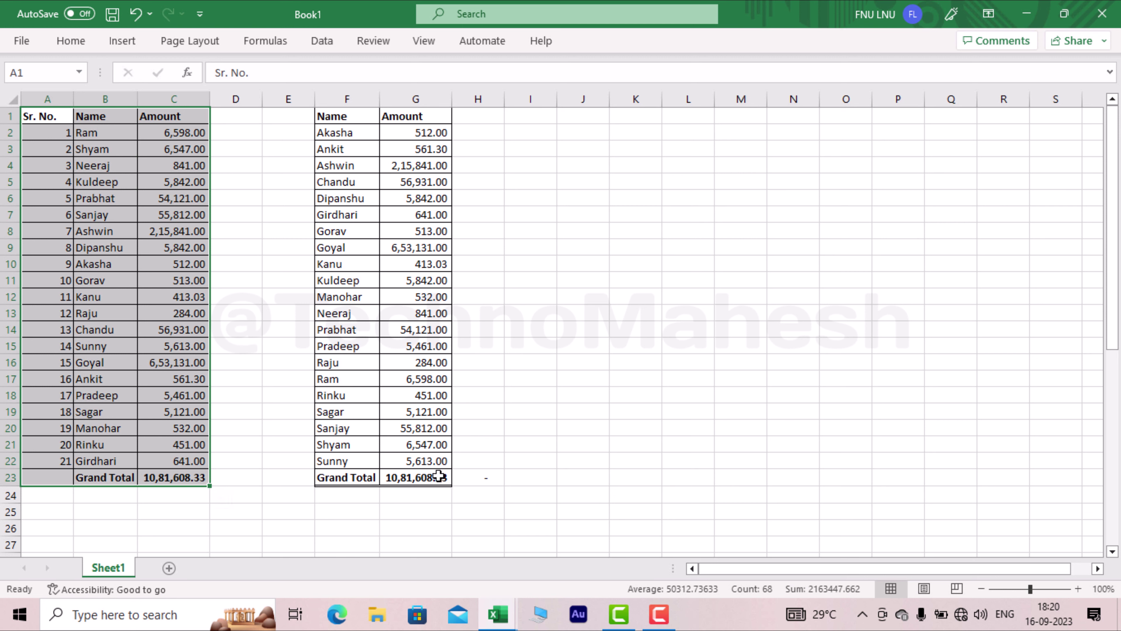
pyautogui.click(465, 477)
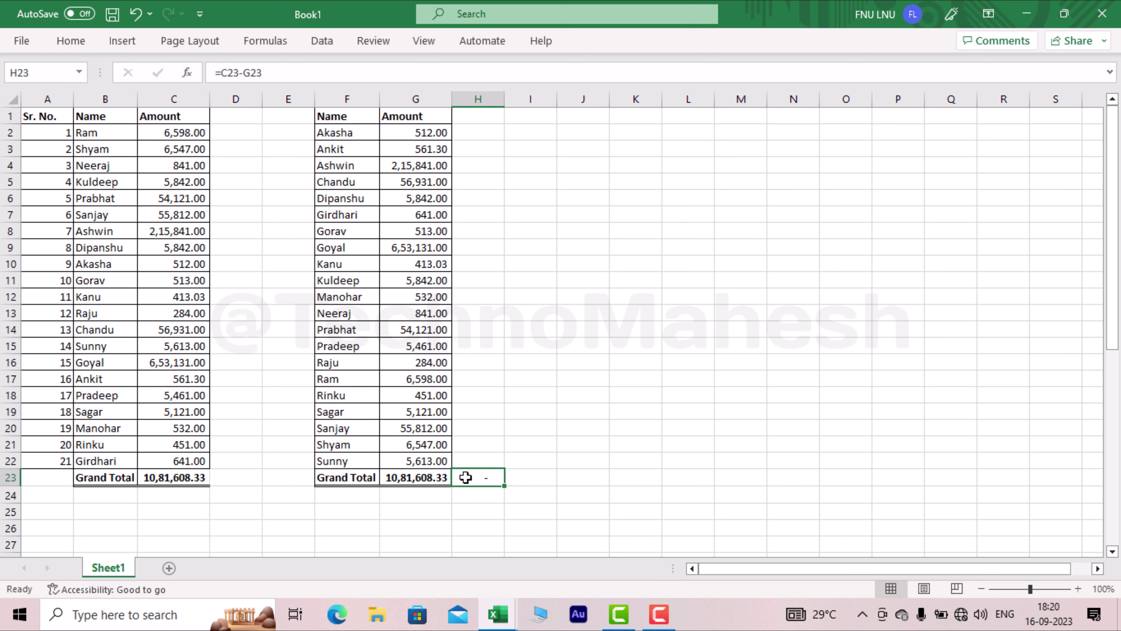
pyautogui.click(623, 357)
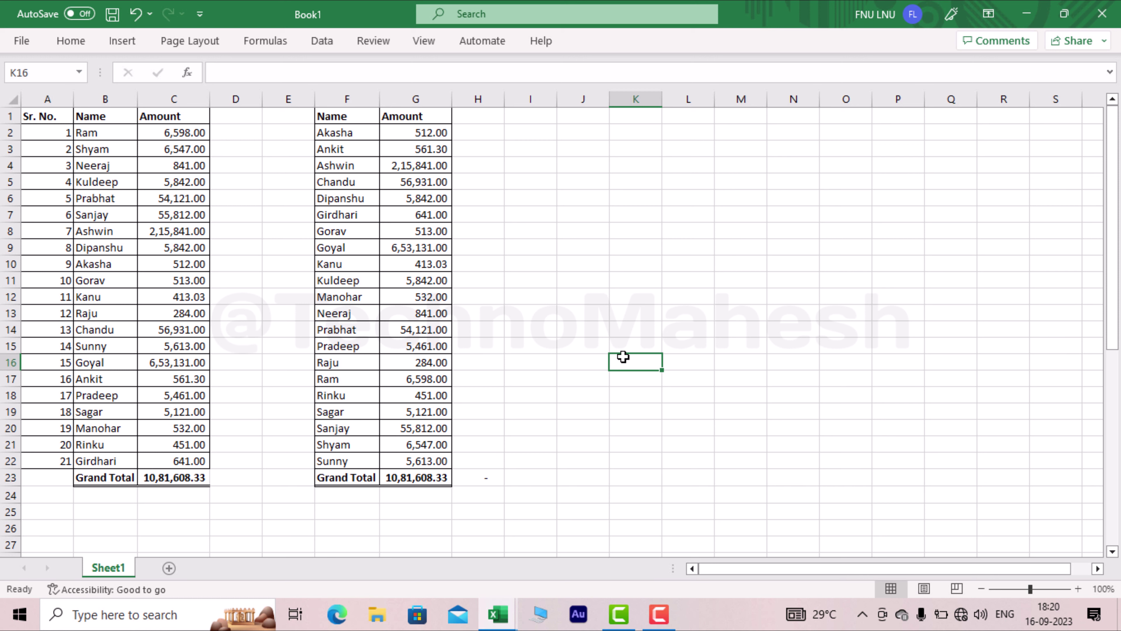
pyautogui.click(633, 165)
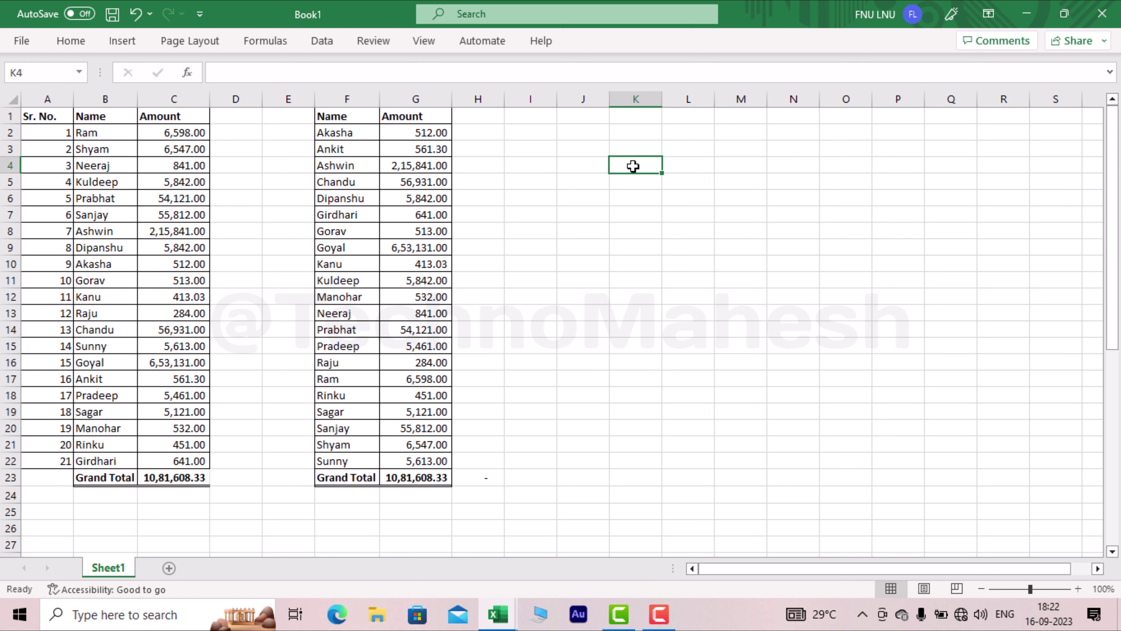